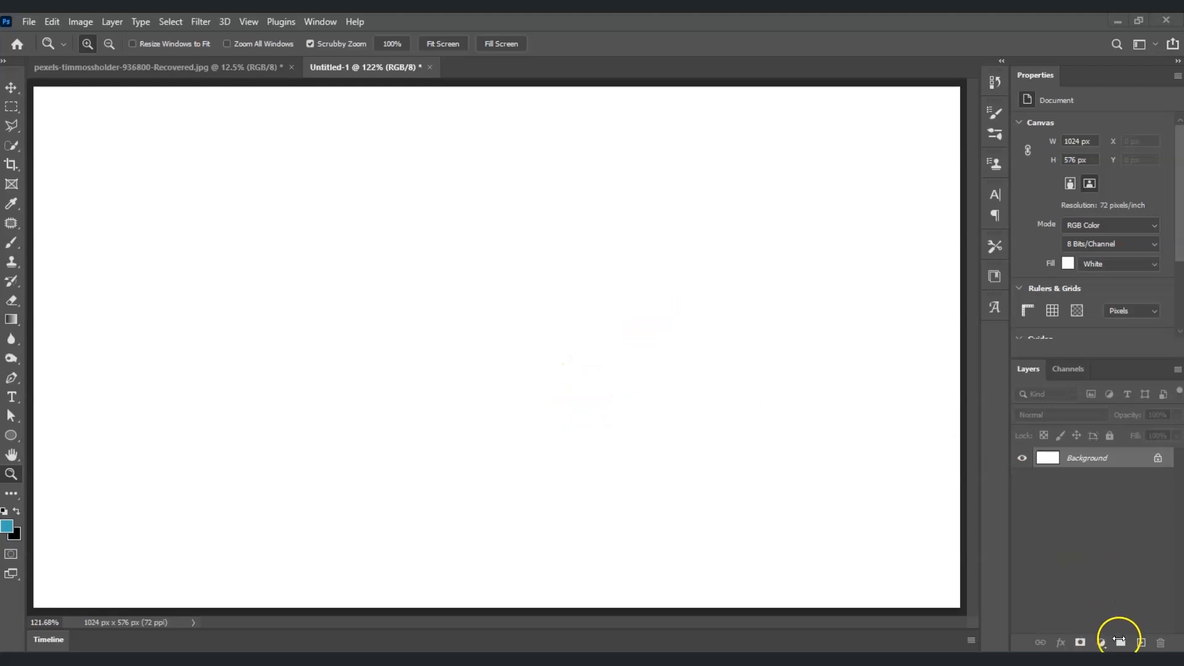
# Add a Solid Color fill layer set to black #000000 to cover the white canvas.
pyautogui.click(1100, 642)
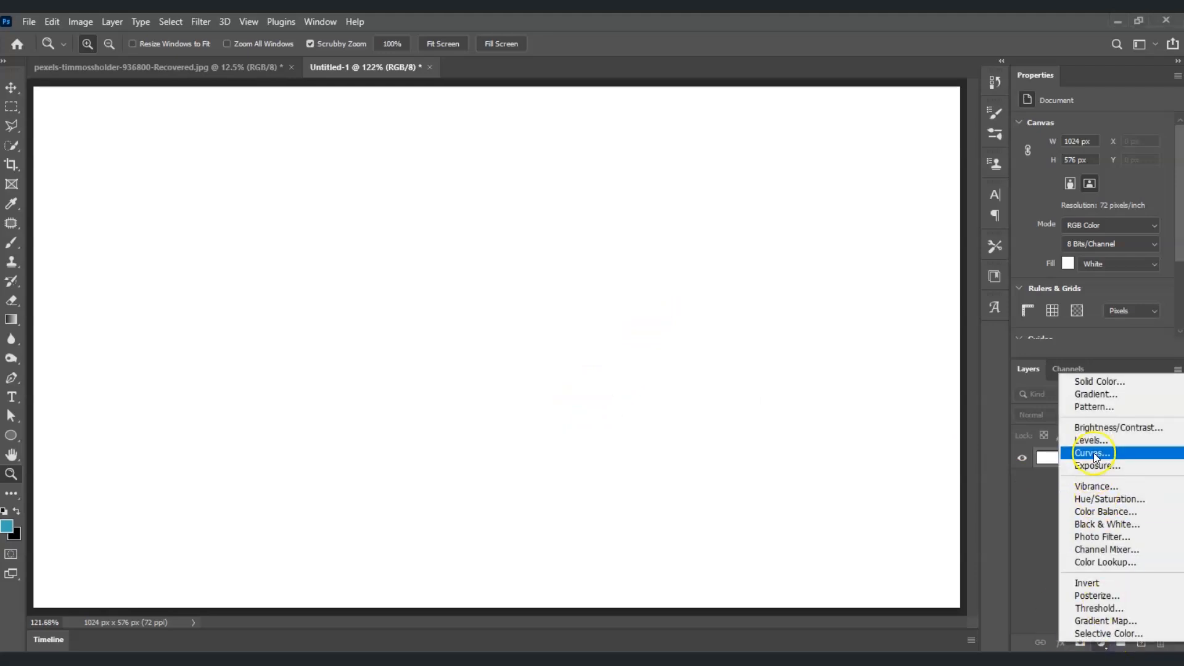
pyautogui.click(1100, 381)
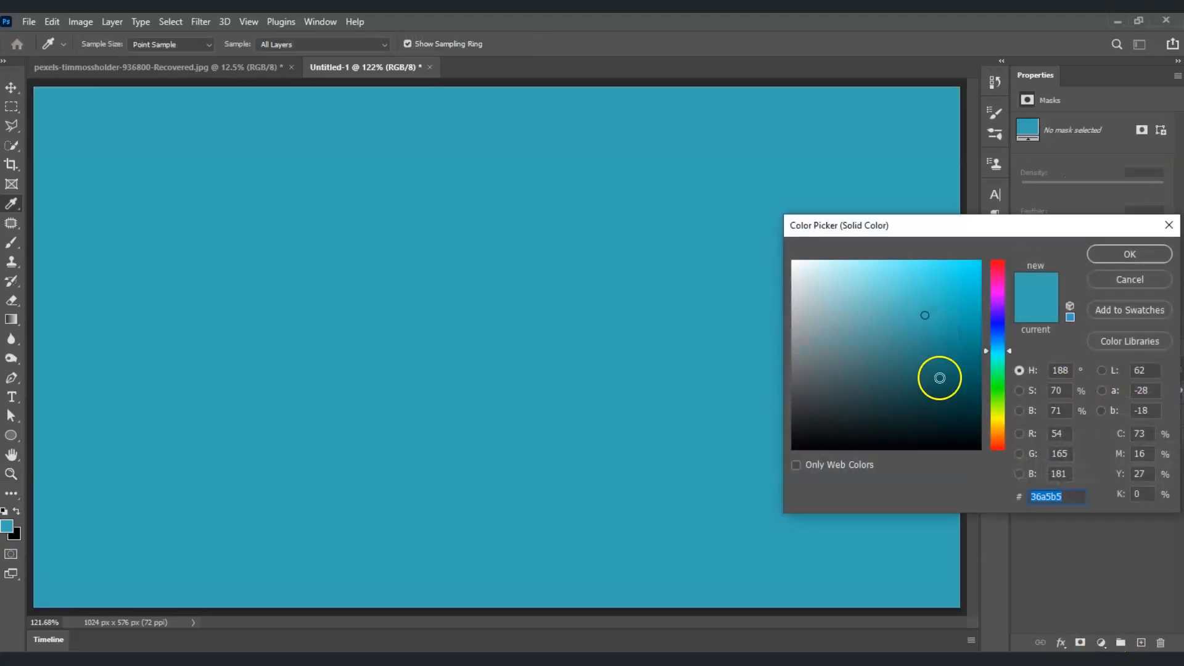
pyautogui.moveTo(890, 304); pyautogui.dragTo(784, 463)
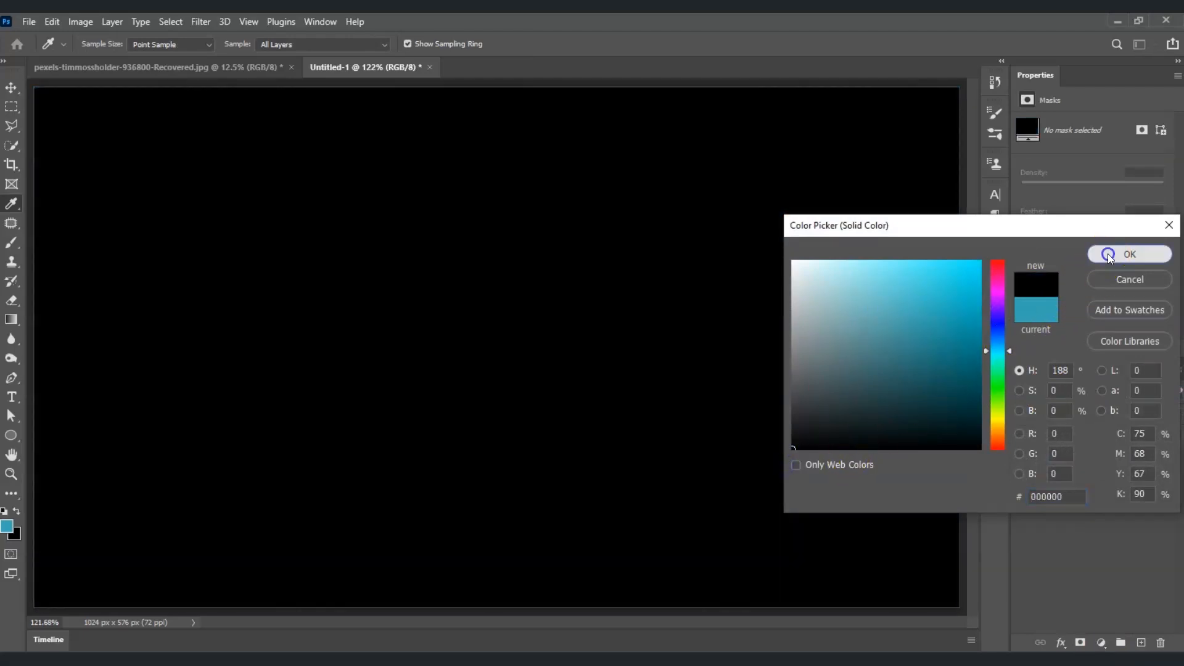
pyautogui.click(1129, 254)
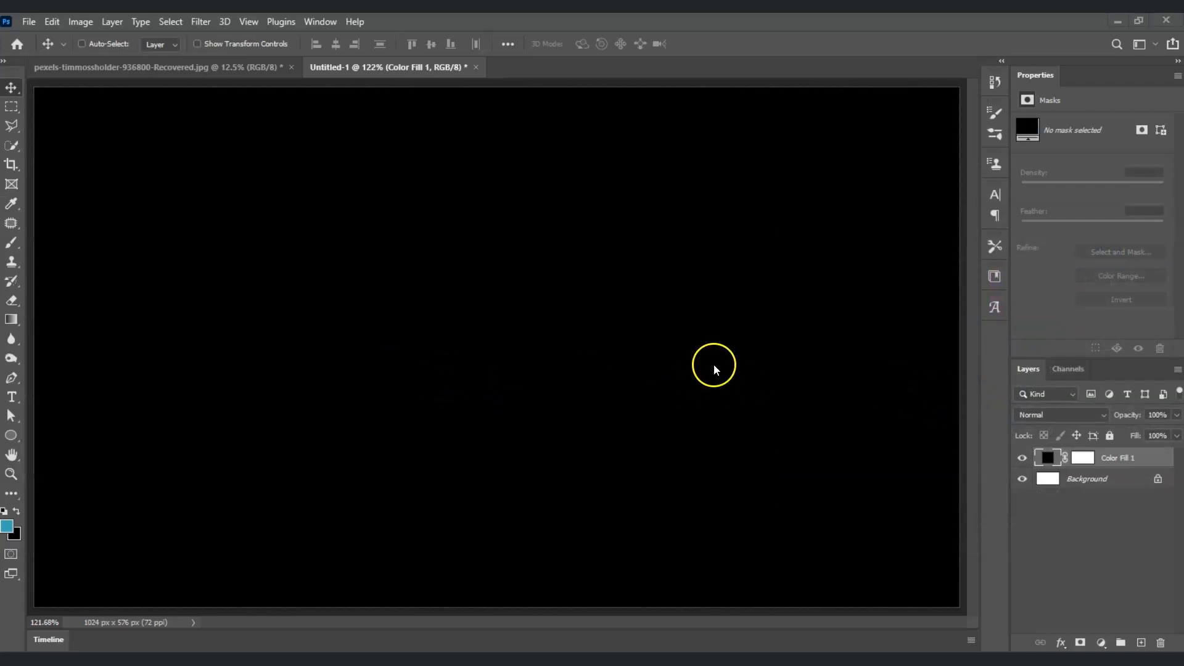
# Add a teal Neon Bines 72 pt text layer on the black canvas, typing 'GPEN'.
pyautogui.click(13, 397)
pyautogui.click(12, 397)
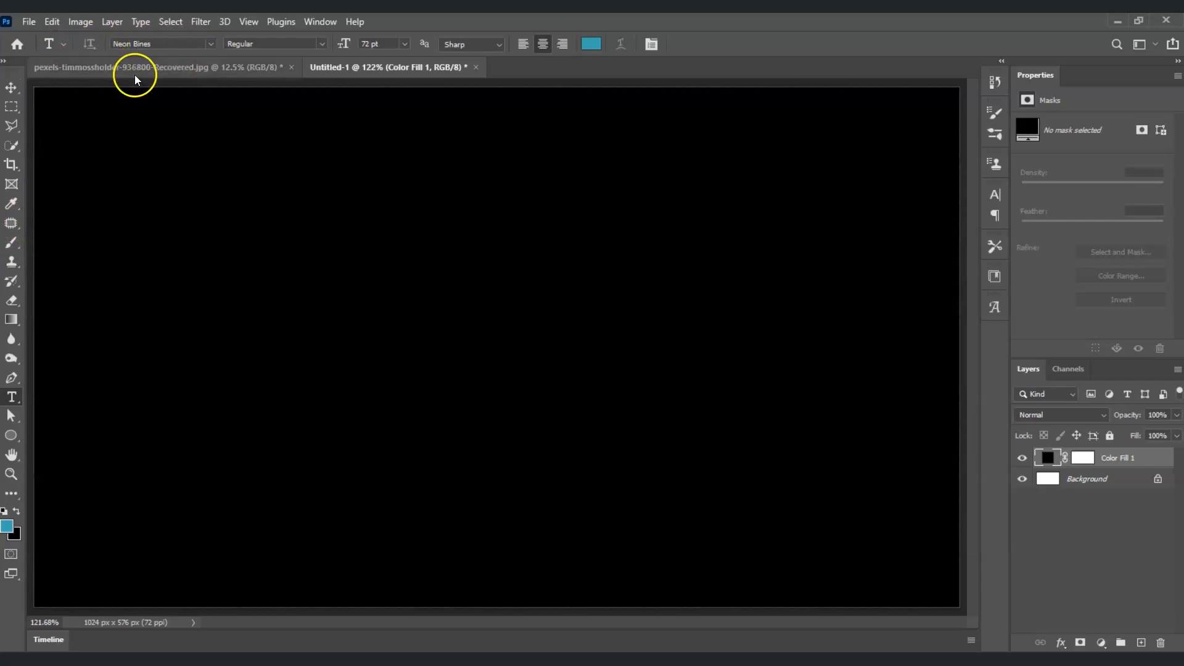
pyautogui.click(289, 313)
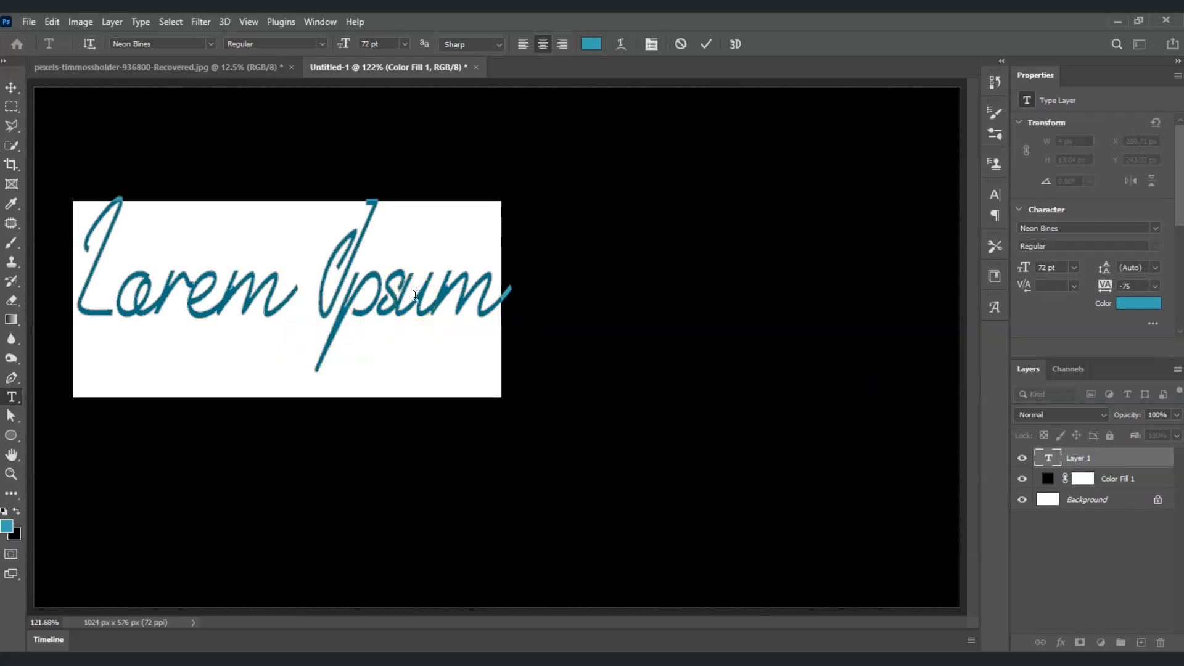
pyautogui.write('GP')
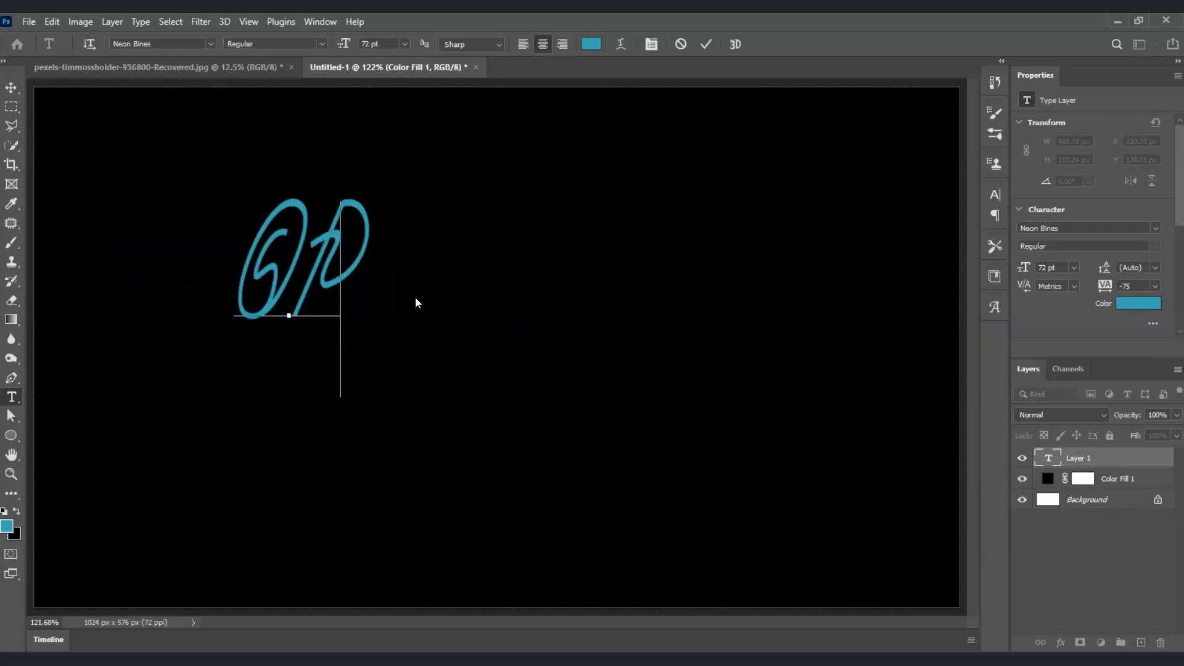
pyautogui.write('EN')
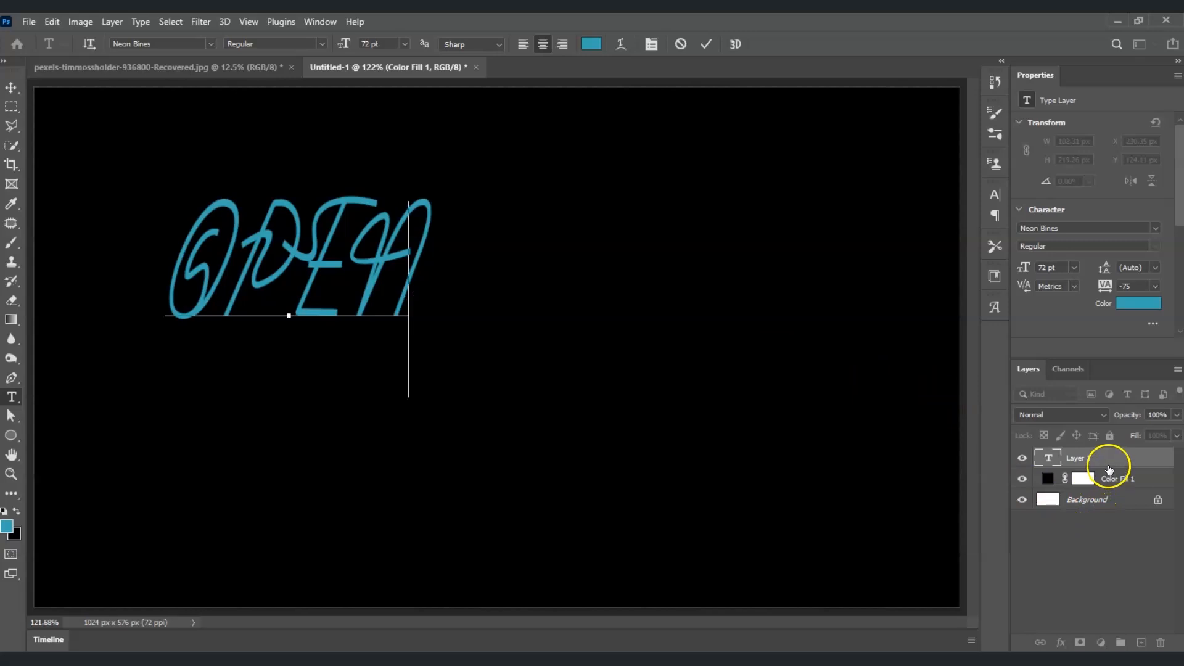
# Move the OPEN text toward the centre of the canvas.
pyautogui.press('ctrl')
pyautogui.click(273, 272)
pyautogui.keyDown('ctrl'); pyautogui.click(275, 276); pyautogui.keyUp('ctrl')
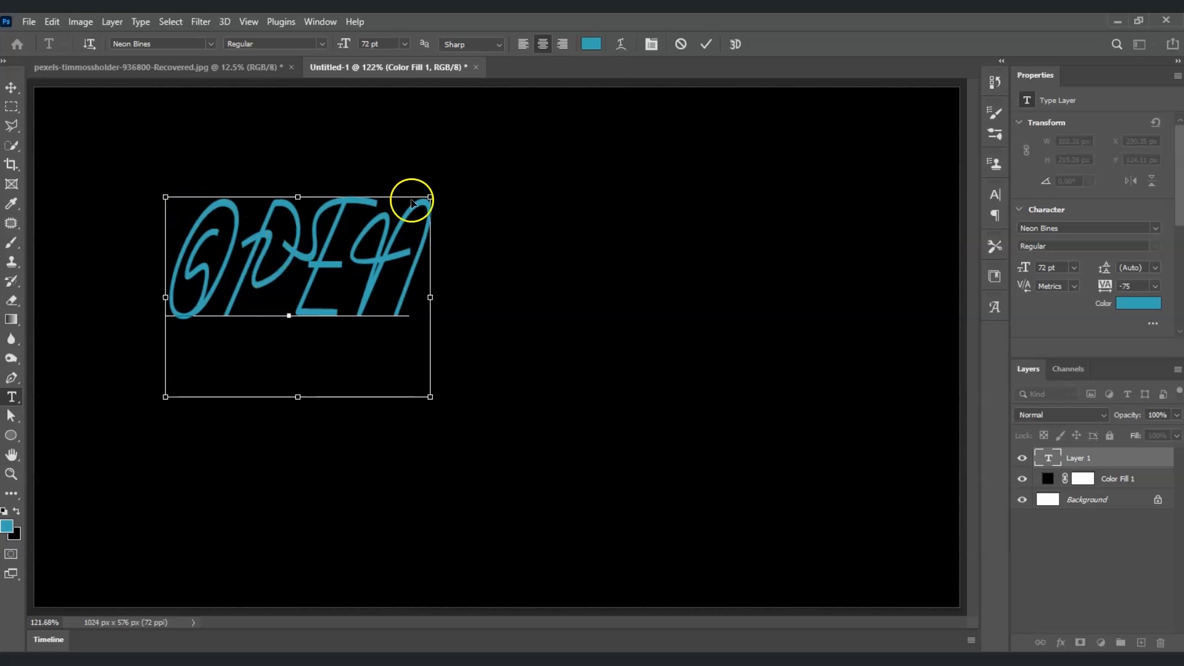
pyautogui.moveTo(293, 298); pyautogui.dragTo(517, 317)
pyautogui.click(513, 313)
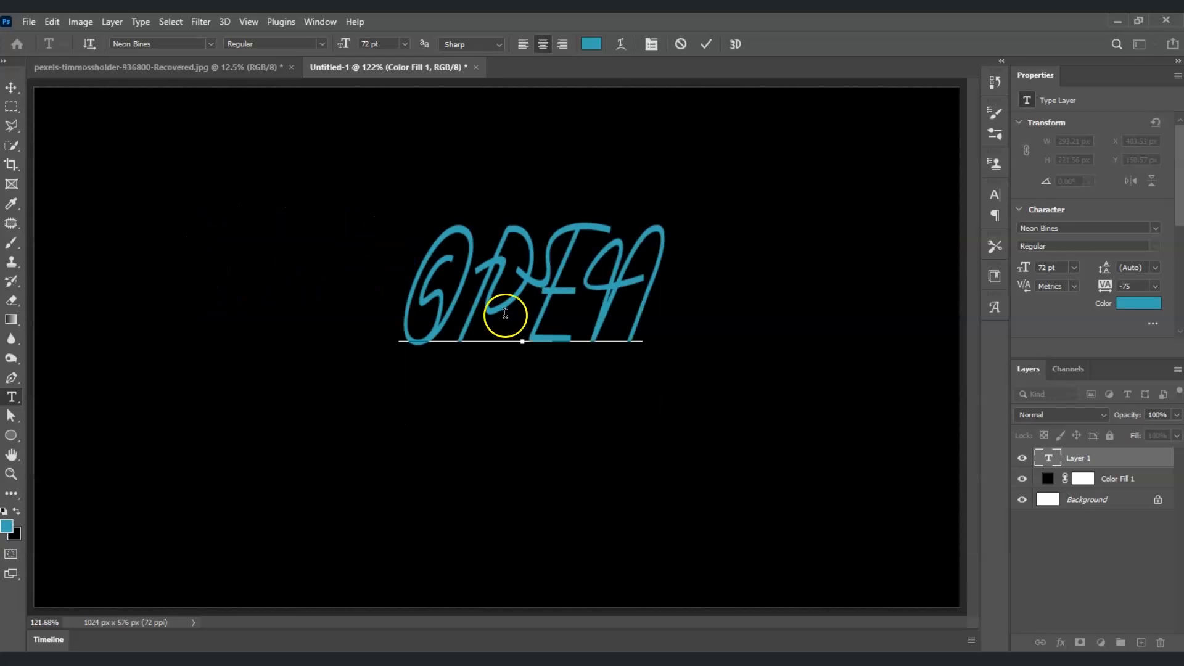
pyautogui.click(514, 313)
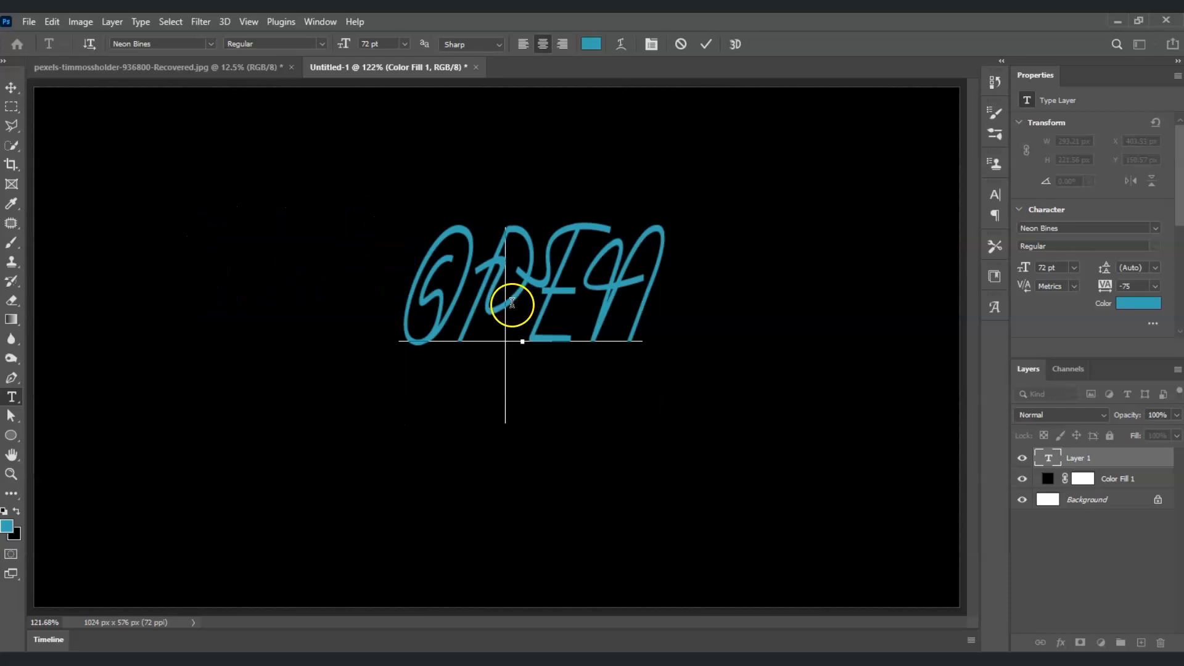
# Scale the OPEN text up to about 110 pt and recentre it on the canvas.
pyautogui.press('ctrl')
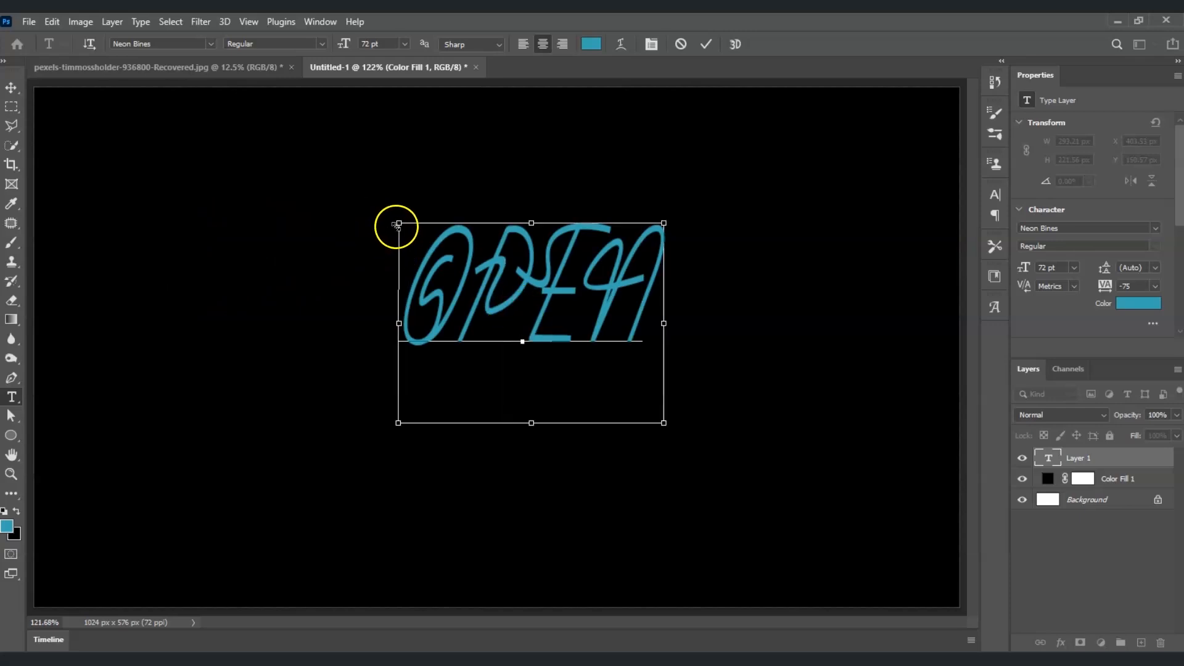
pyautogui.moveTo(396, 219); pyautogui.dragTo(228, 118)
pyautogui.moveTo(450, 190); pyautogui.dragTo(564, 333)
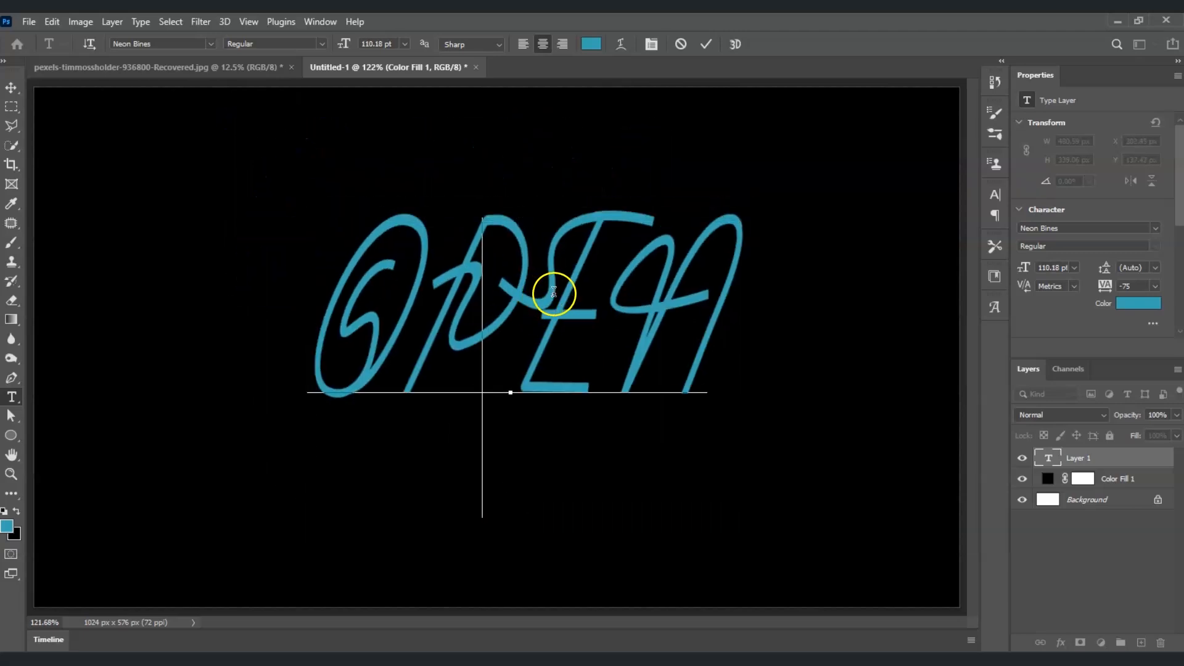
pyautogui.moveTo(358, 294); pyautogui.dragTo(696, 316)
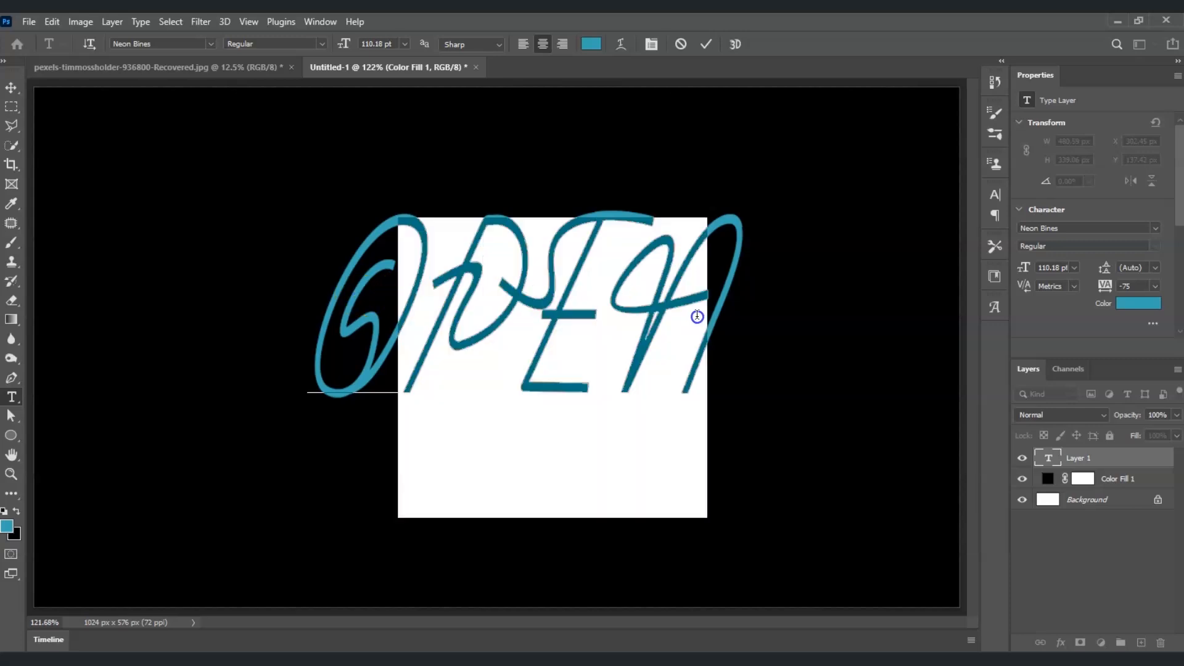
pyautogui.press('ctrl')
pyautogui.click(671, 320)
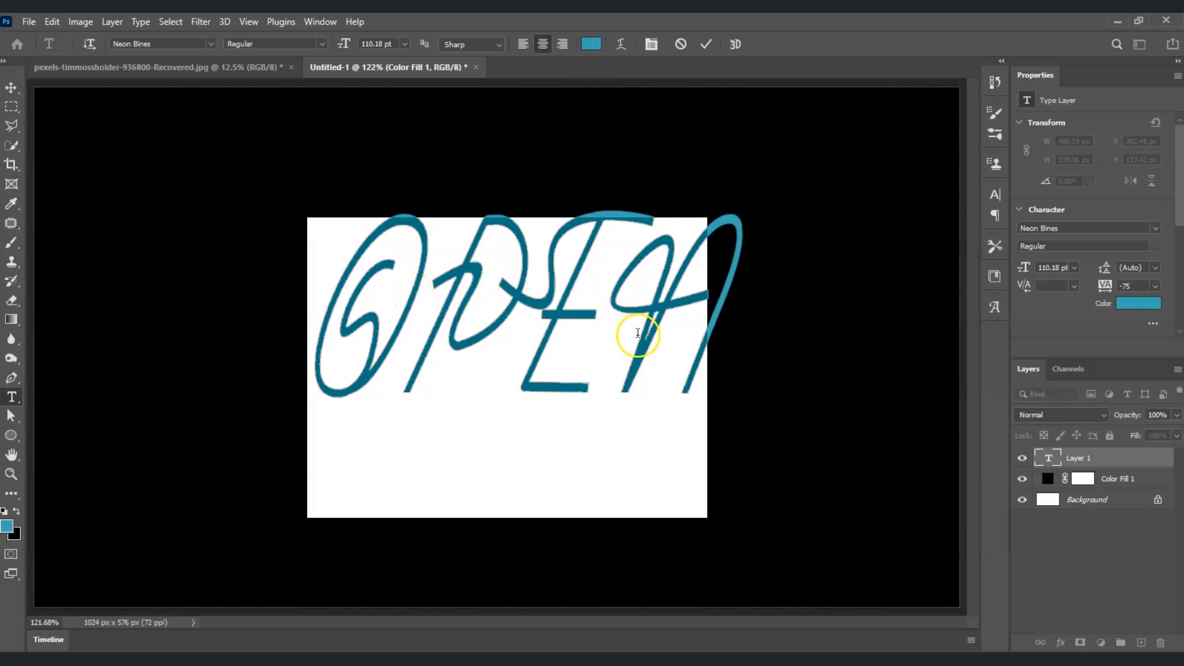
# Recolour the OPEN lettering light blue and commit the text edit.
pyautogui.click(1129, 304)
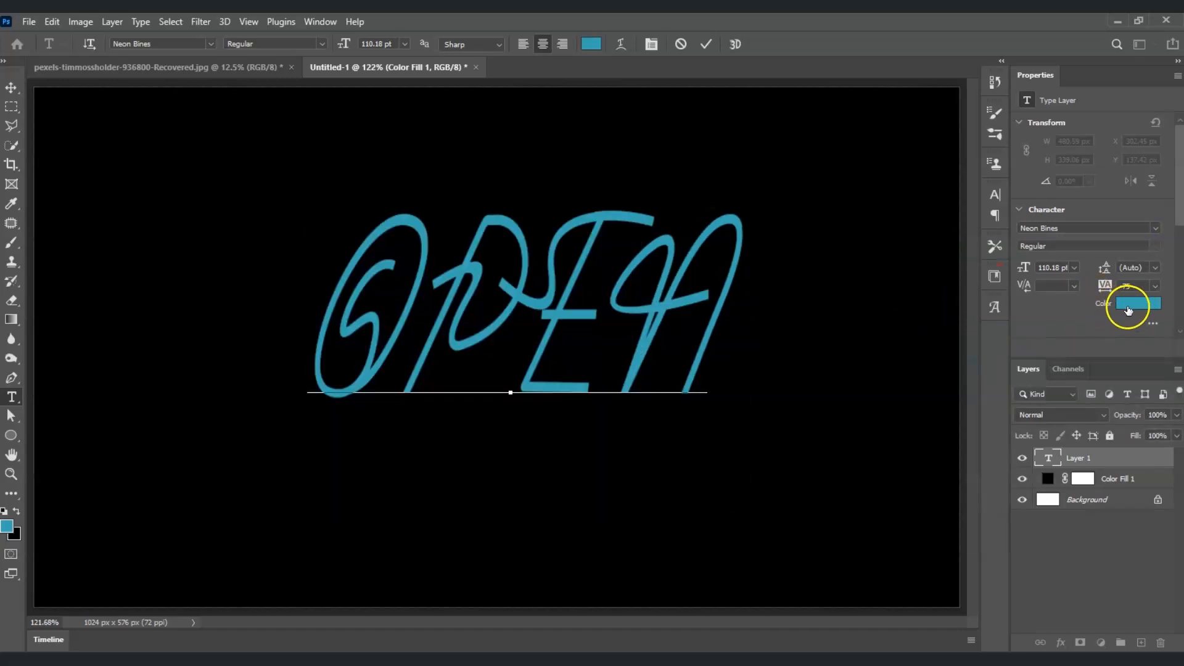
pyautogui.moveTo(930, 335)
pyautogui.mouseDown()
pyautogui.moveTo(901, 302)
pyautogui.moveTo(912, 287)
pyautogui.moveTo(851, 265)
pyautogui.mouseUp()
pyautogui.click(1129, 254)
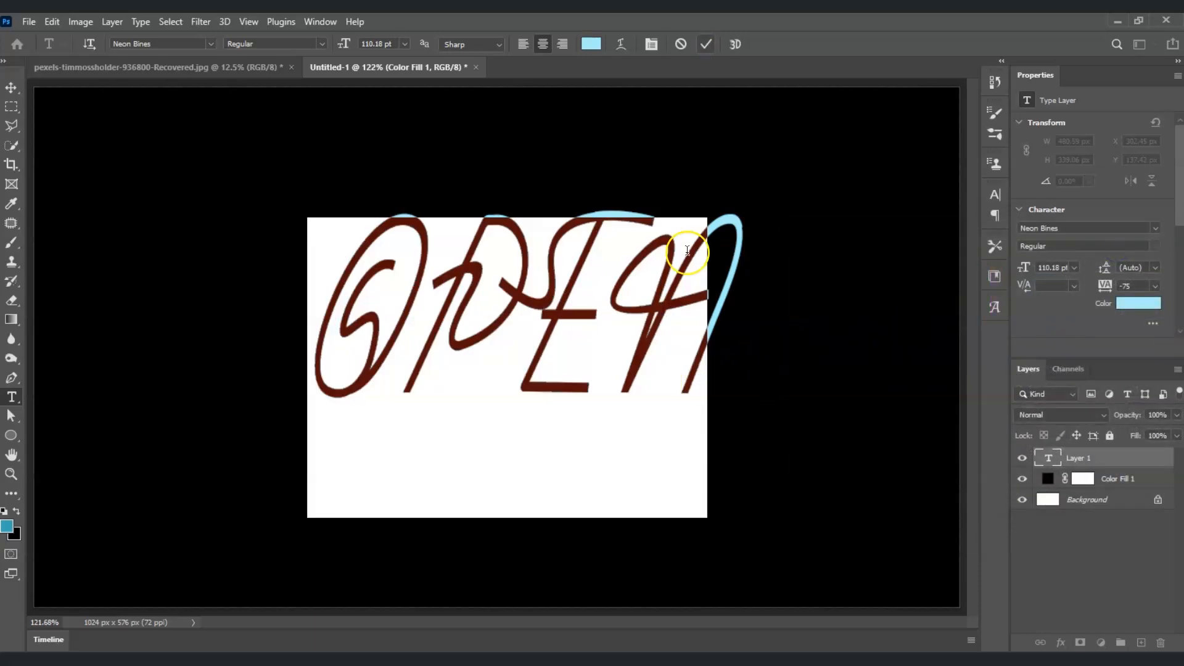
pyautogui.click(703, 45)
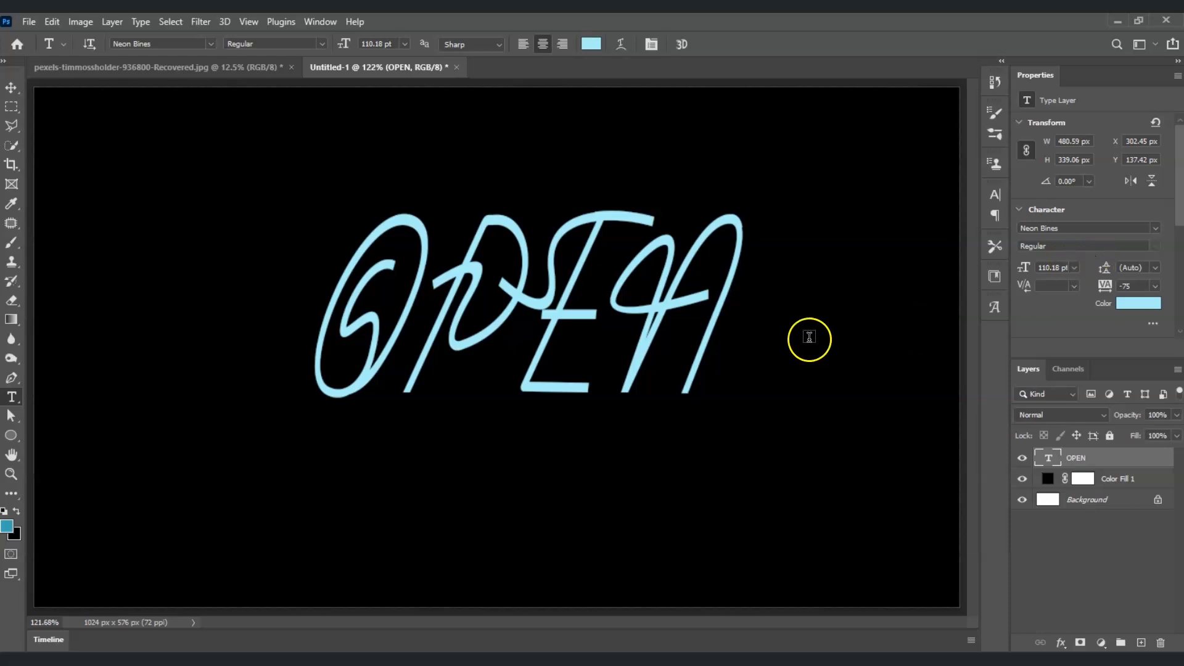
pyautogui.click(1086, 460)
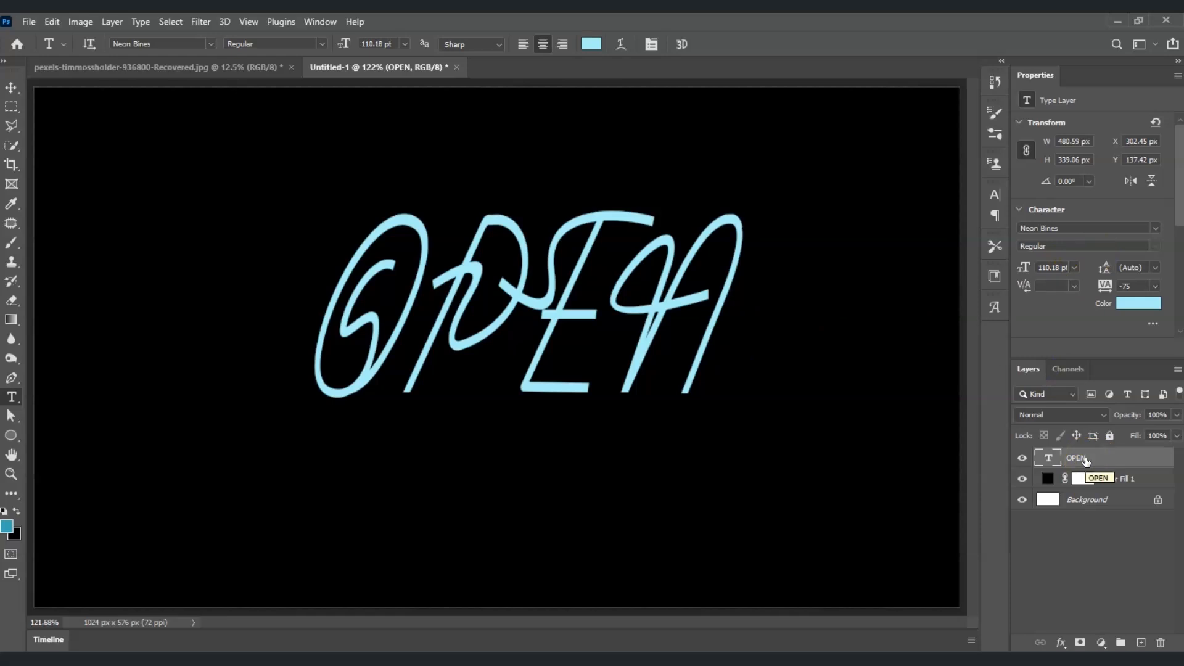
# Give the OPEN layer an 8 px white Outside stroke at 100% opacity.
pyautogui.click(1086, 545)
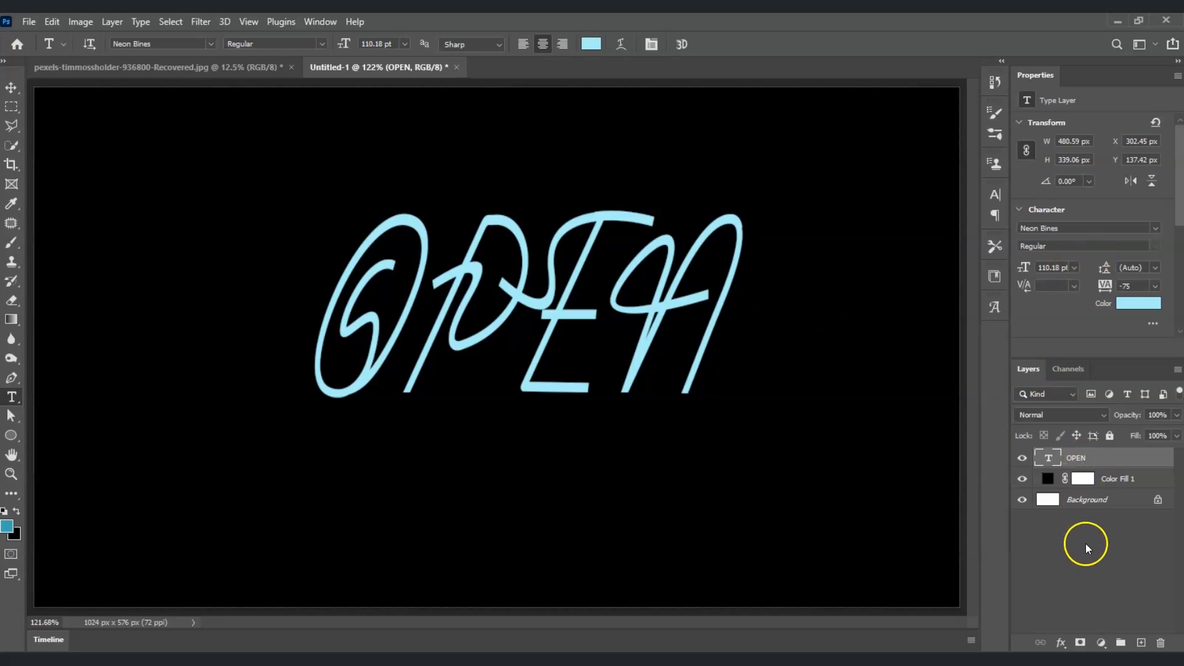
pyautogui.click(1060, 645)
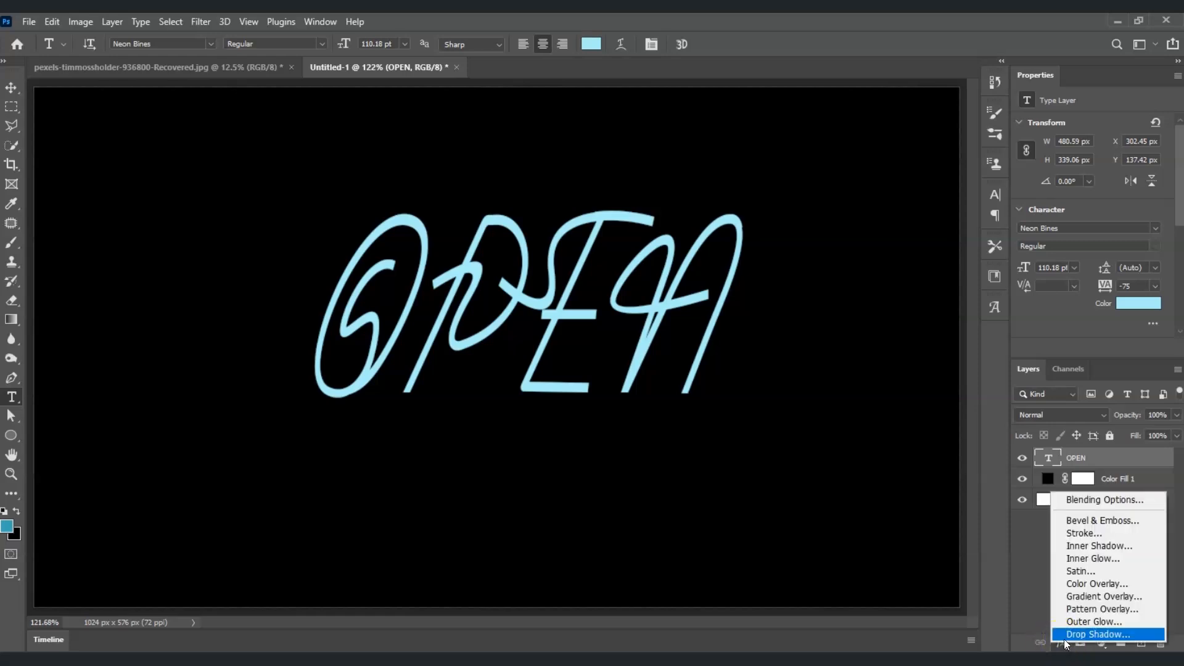
pyautogui.click(1096, 534)
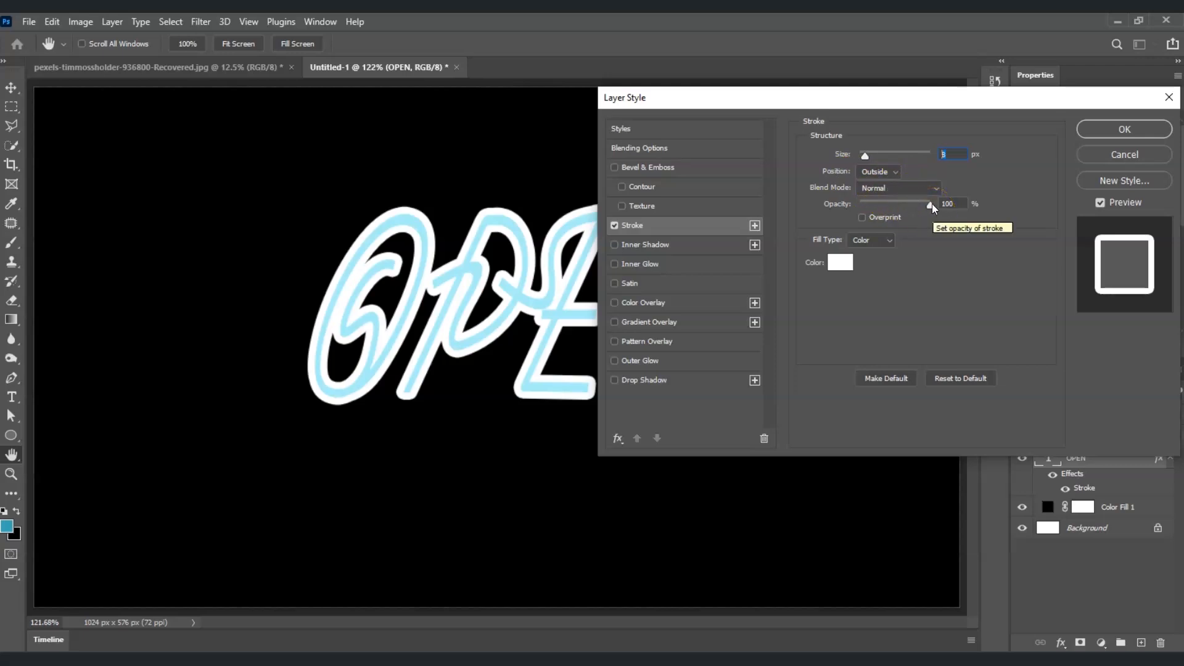
pyautogui.click(839, 266)
pyautogui.click(825, 290)
pyautogui.click(794, 262)
pyautogui.click(1110, 255)
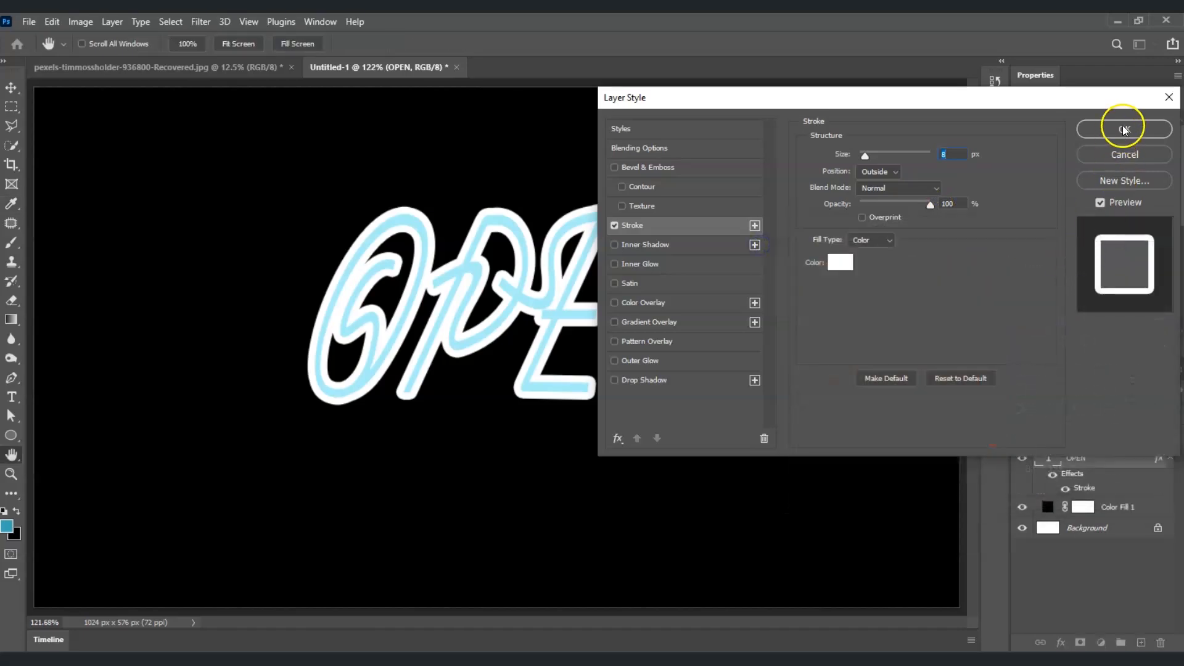
pyautogui.click(1123, 130)
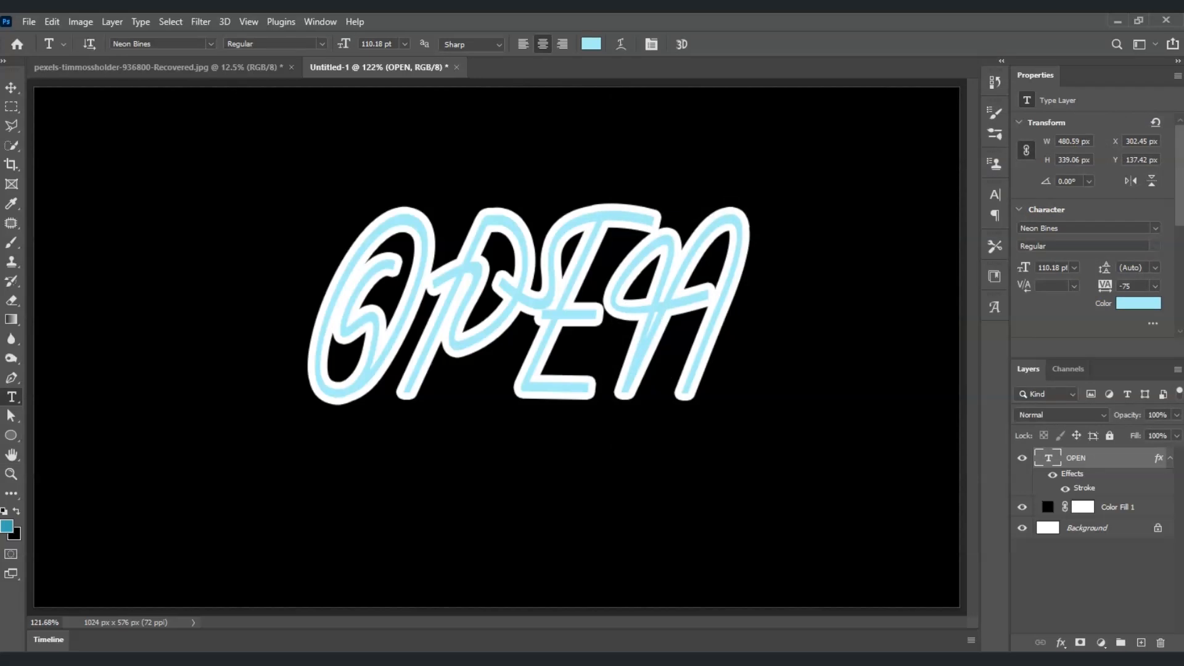
# Add a Screen-blended outer glow in bright cyan 3de6ff to the OPEN layer.
pyautogui.click(1090, 460)
pyautogui.click(1060, 644)
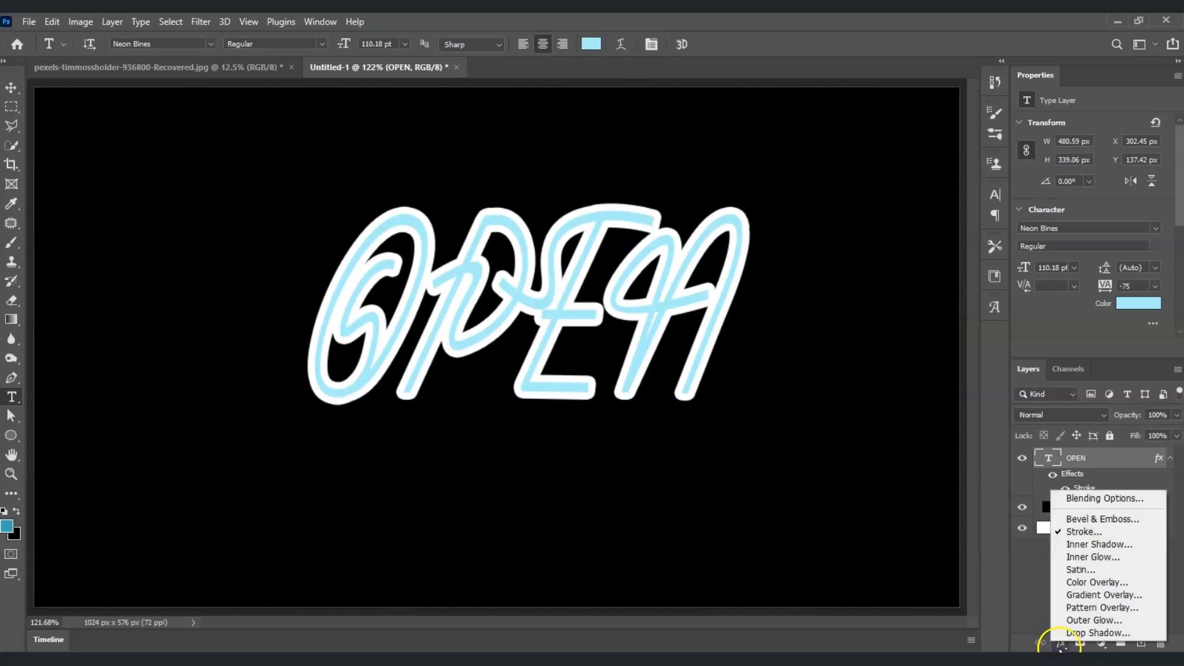
pyautogui.click(1115, 619)
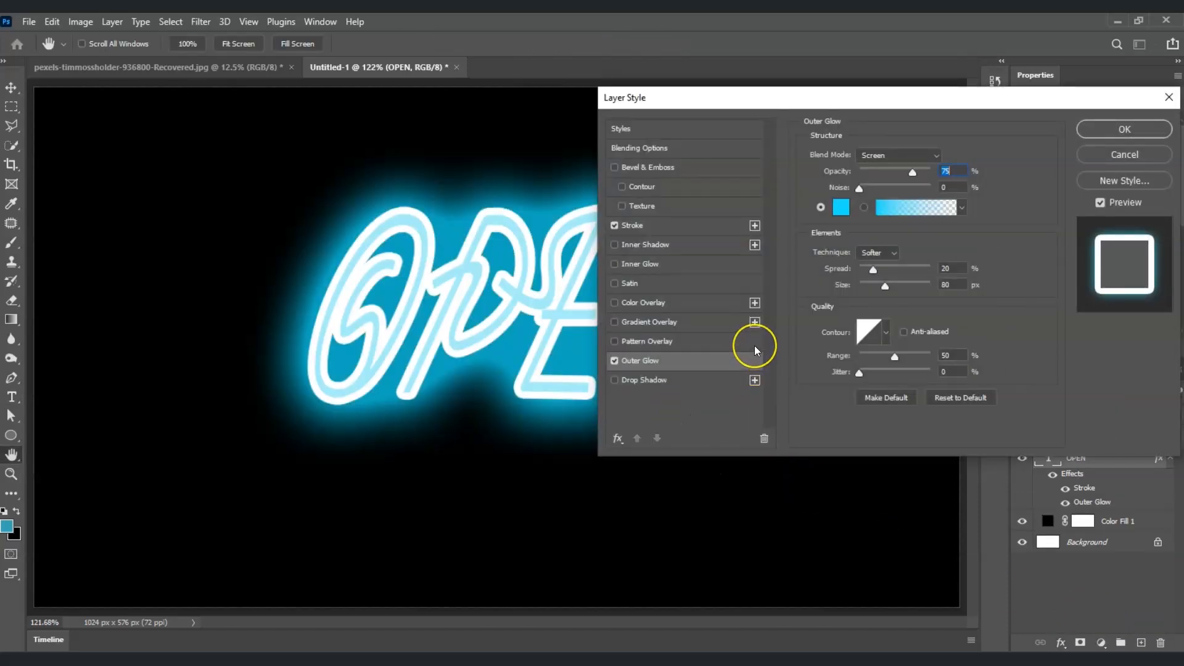
pyautogui.click(894, 156)
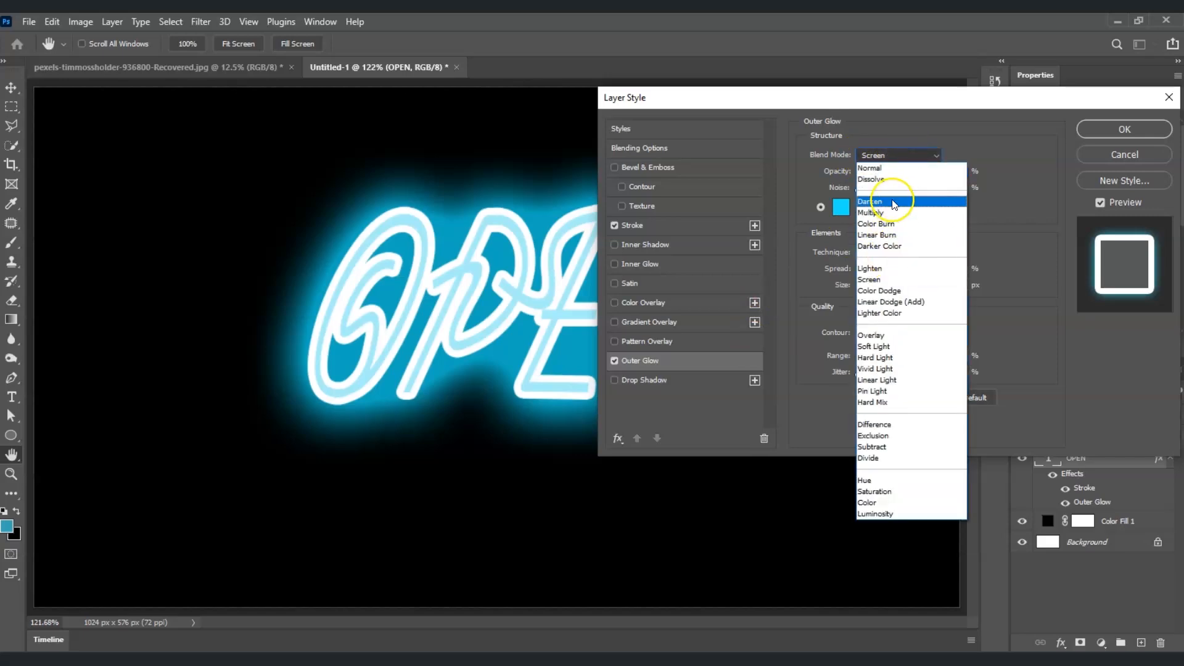
pyautogui.click(886, 281)
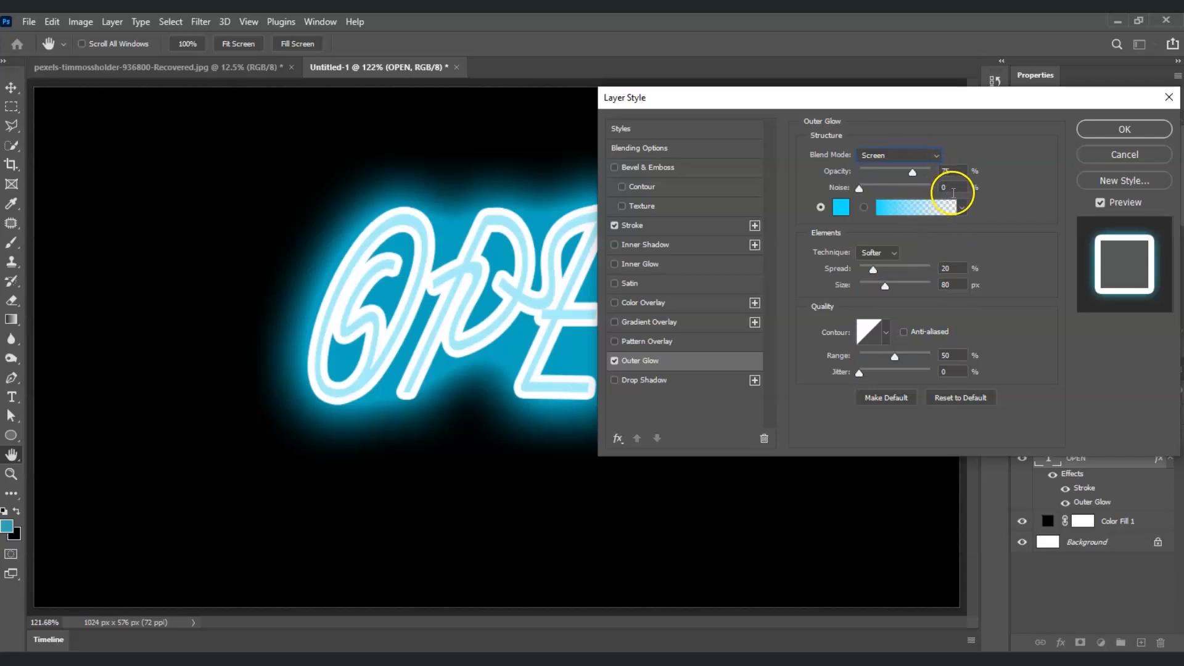
pyautogui.click(900, 208)
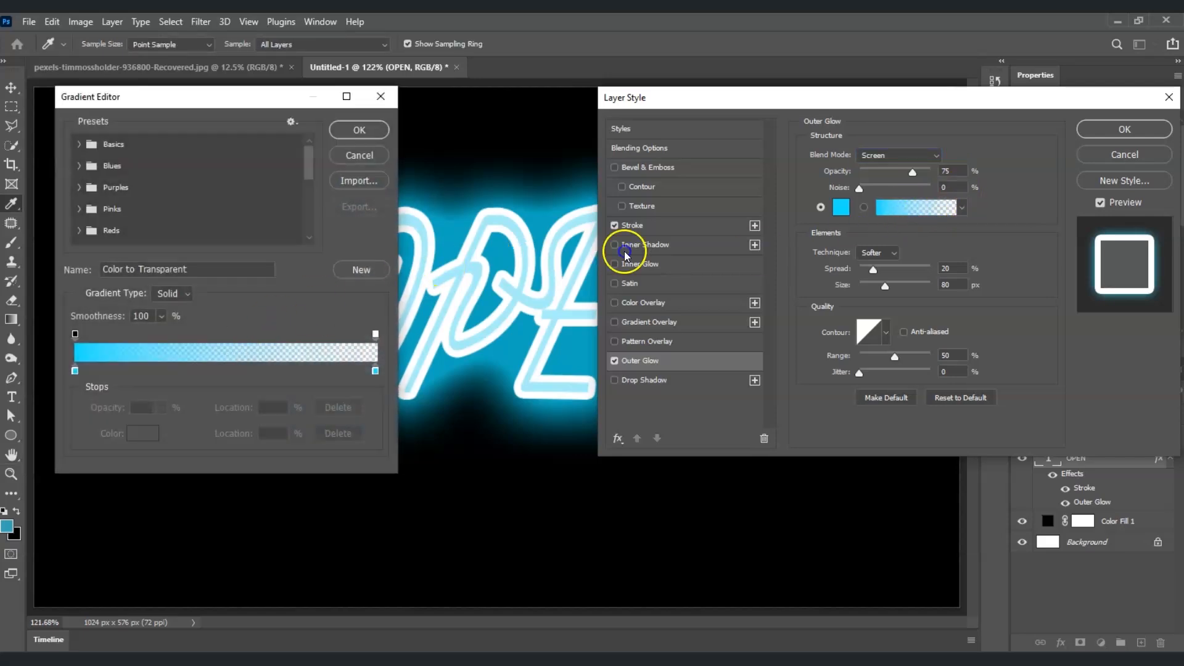
pyautogui.click(377, 101)
pyautogui.click(841, 206)
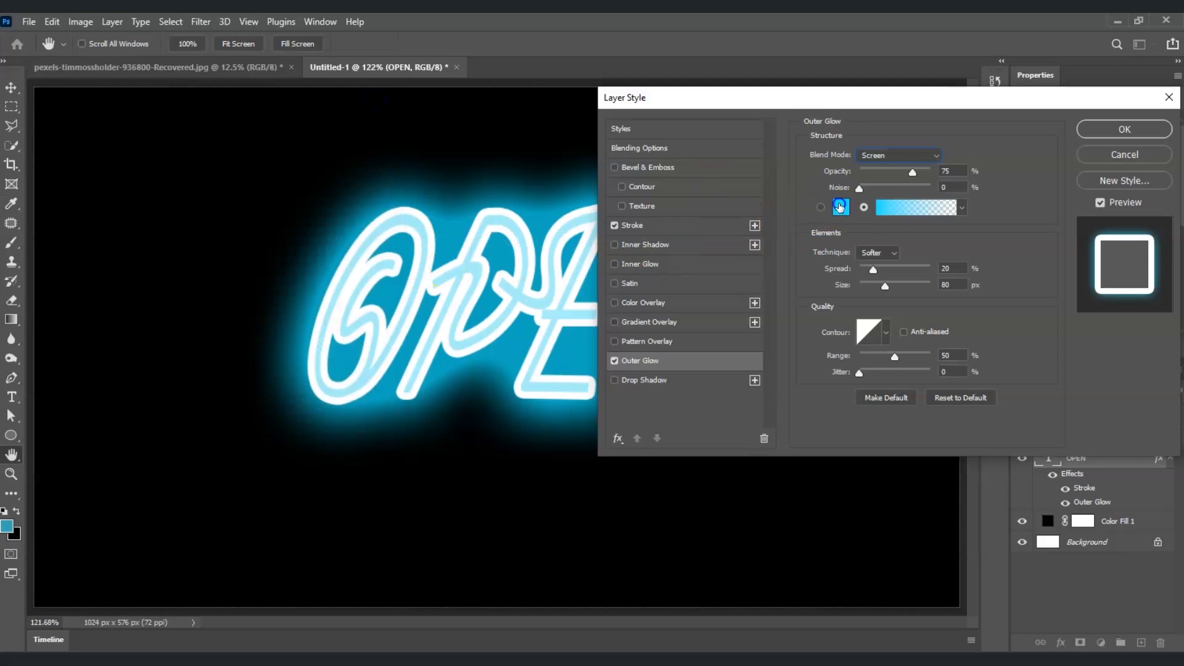
pyautogui.click(912, 301)
pyautogui.moveTo(912, 302); pyautogui.dragTo(935, 260)
pyautogui.click(1132, 253)
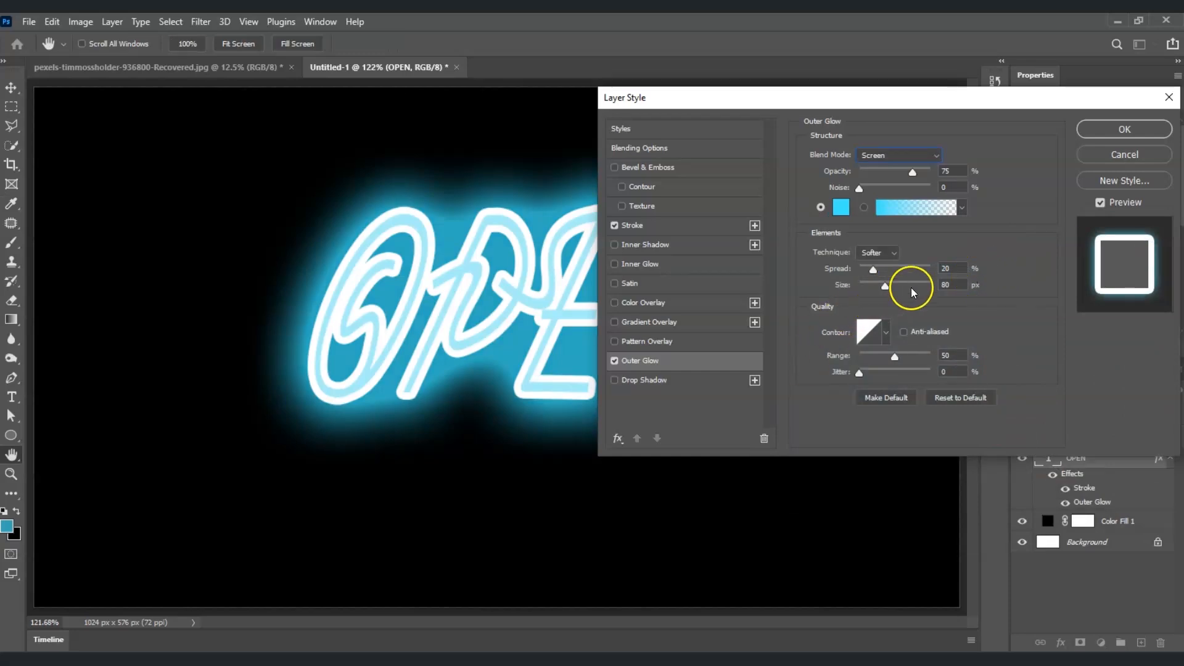
# Set the outer glow spread to 10% and size to 60 px.
pyautogui.moveTo(953, 270); pyautogui.dragTo(915, 271)
pyautogui.write('10')
pyautogui.click(917, 300)
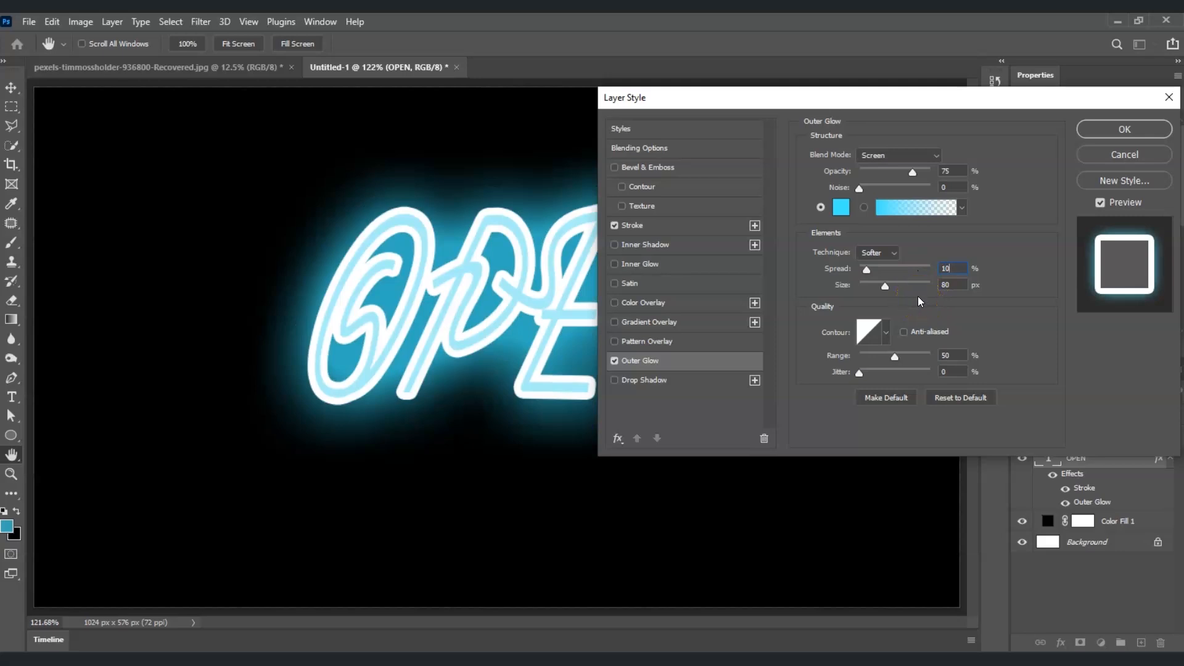
pyautogui.doubleClick(955, 283)
pyautogui.write('60')
pyautogui.click(1011, 344)
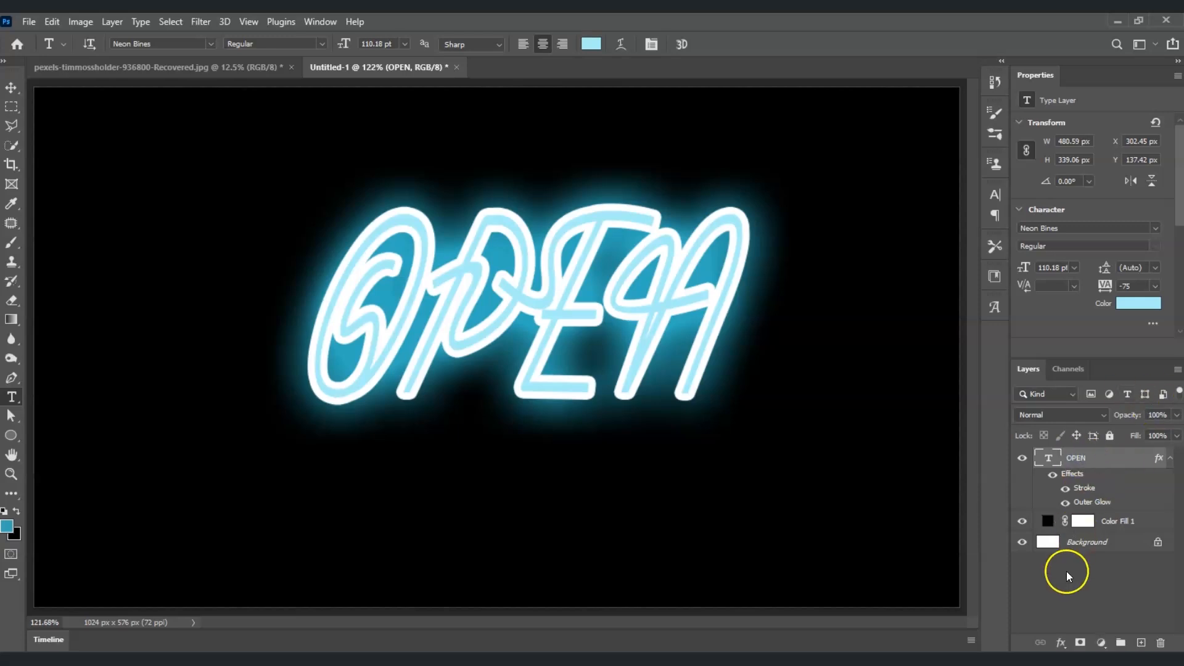
# Add a teal inner glow at 50% opacity (Screen, Edge, 10 px) to the OPEN text.
pyautogui.click(1062, 643)
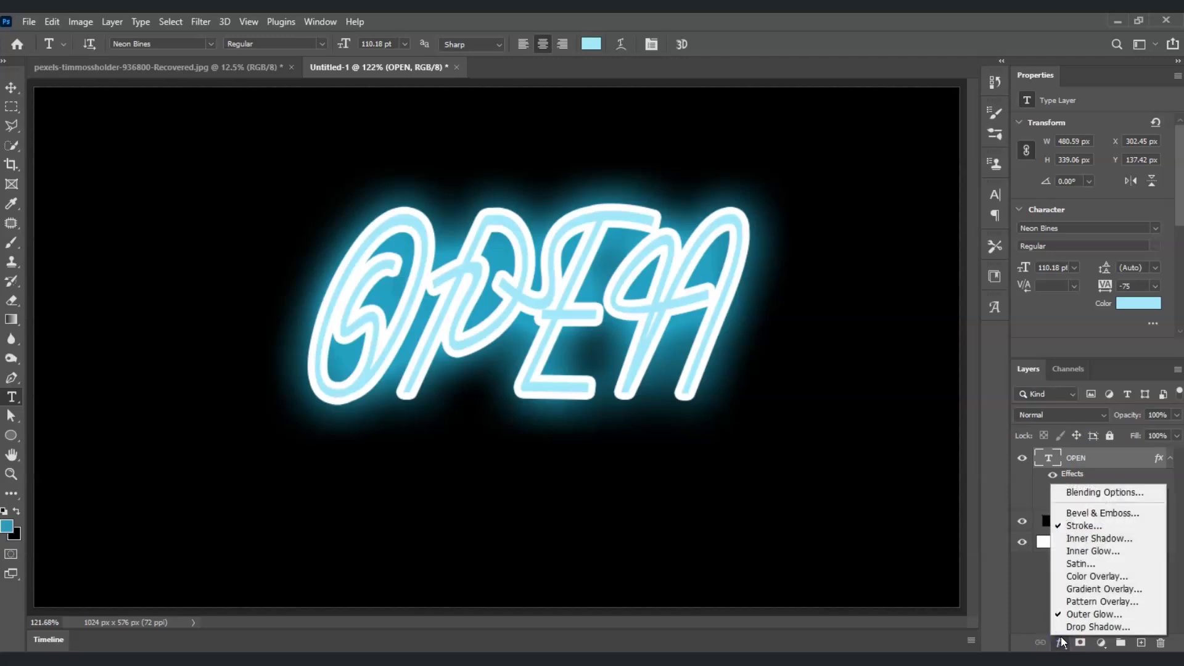
pyautogui.click(1097, 550)
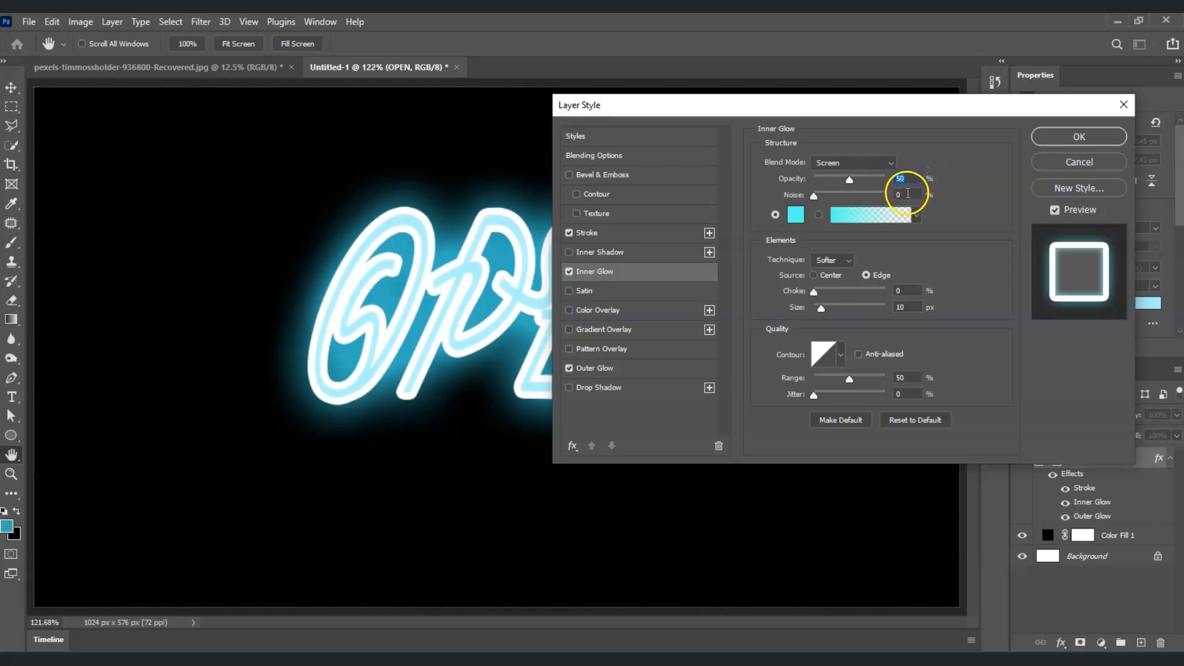
pyautogui.click(796, 214)
pyautogui.moveTo(873, 310)
pyautogui.mouseDown()
pyautogui.moveTo(901, 298)
pyautogui.moveTo(893, 277)
pyautogui.moveTo(908, 321)
pyautogui.moveTo(923, 311)
pyautogui.mouseUp()
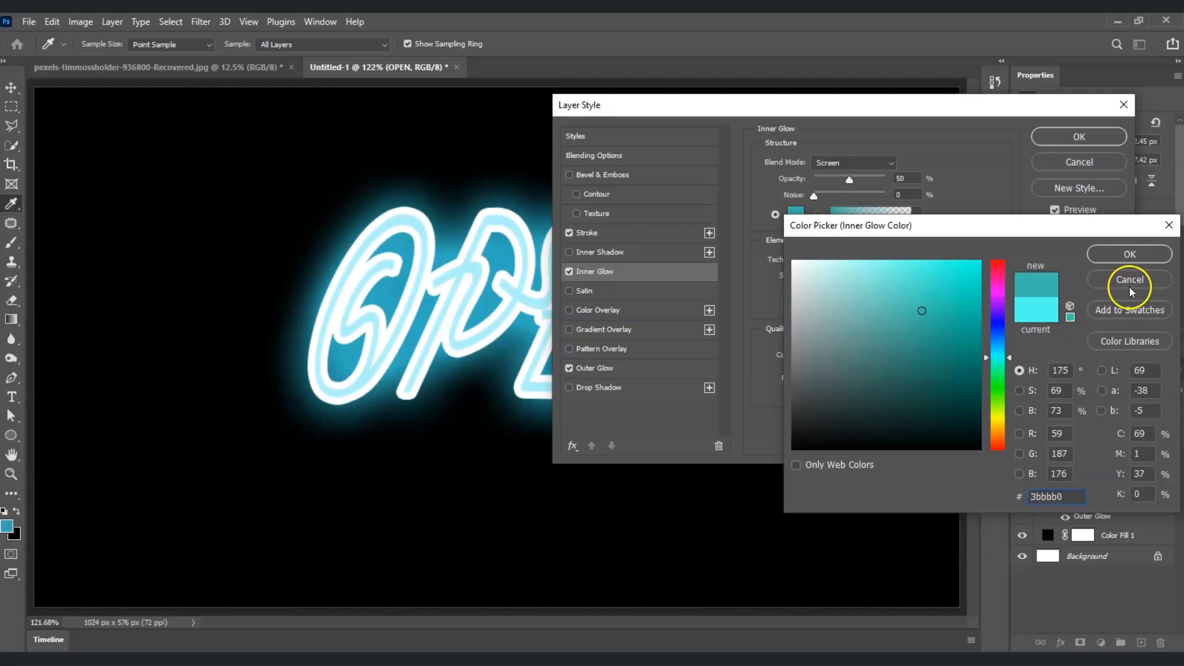
pyautogui.click(1132, 255)
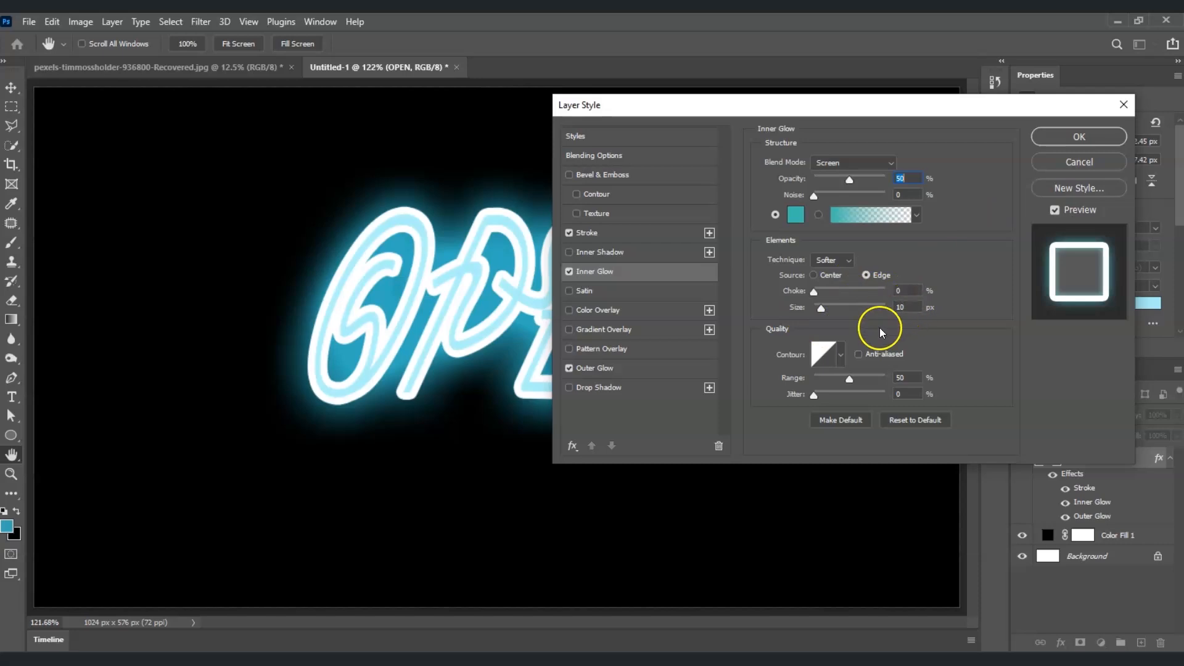
pyautogui.click(1077, 136)
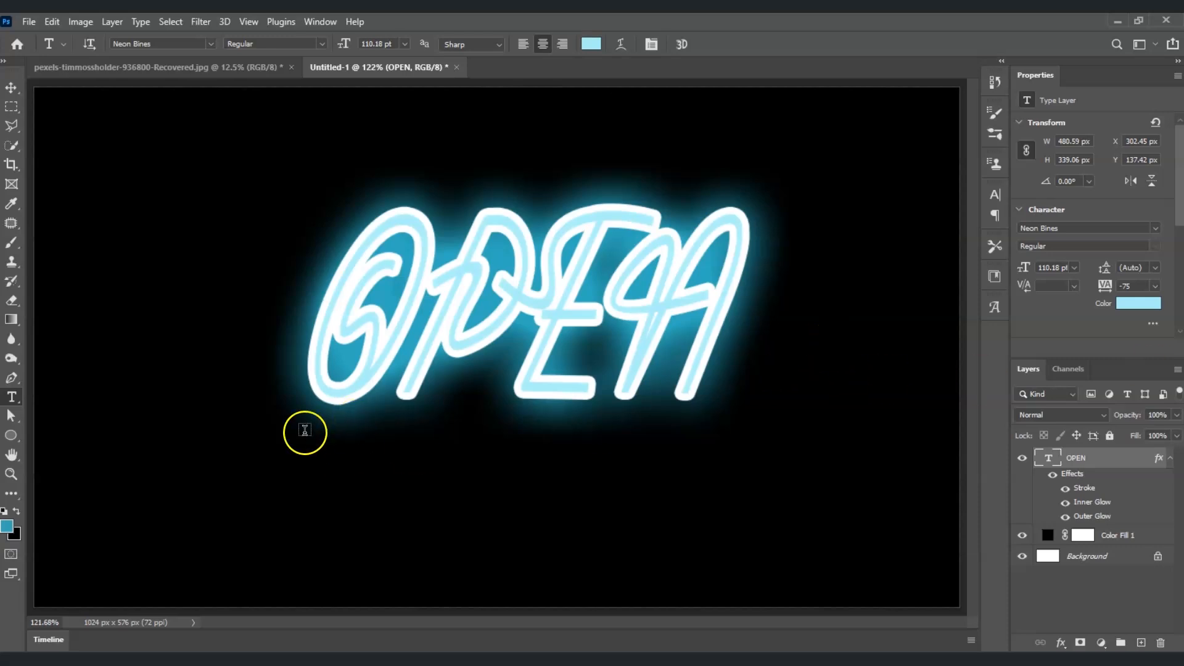
# Duplicate the OPEN layer with Ctrl+J to create an OPEN copy keeping its effects.
pyautogui.click(1077, 460)
pyautogui.hotkey('ctrl', 'j')
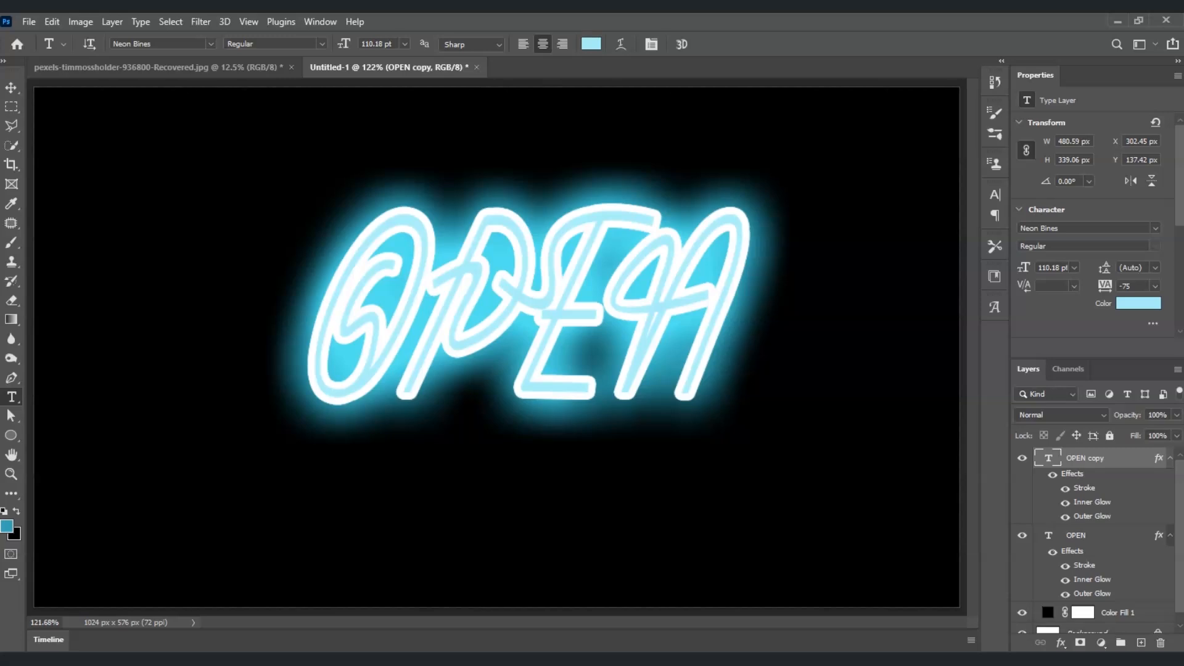
pyautogui.click(1095, 463)
# Convert OPEN copy to a smart object and apply a 5.0 px Gaussian Blur.
pyautogui.click(201, 22)
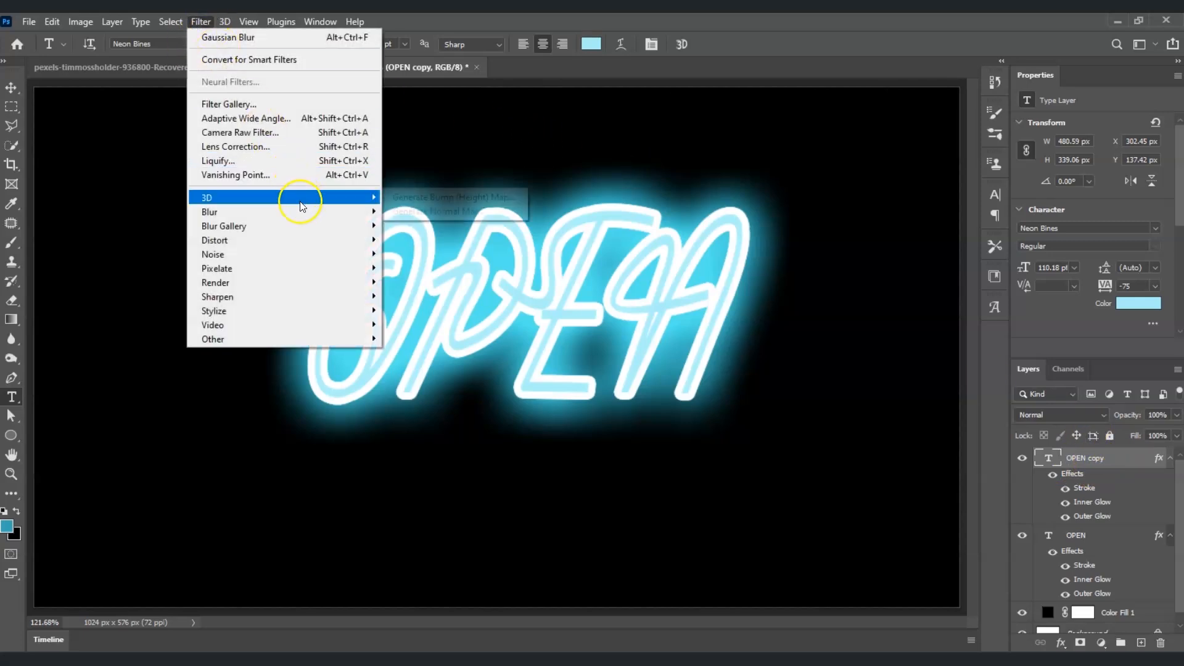
pyautogui.moveTo(304, 211)
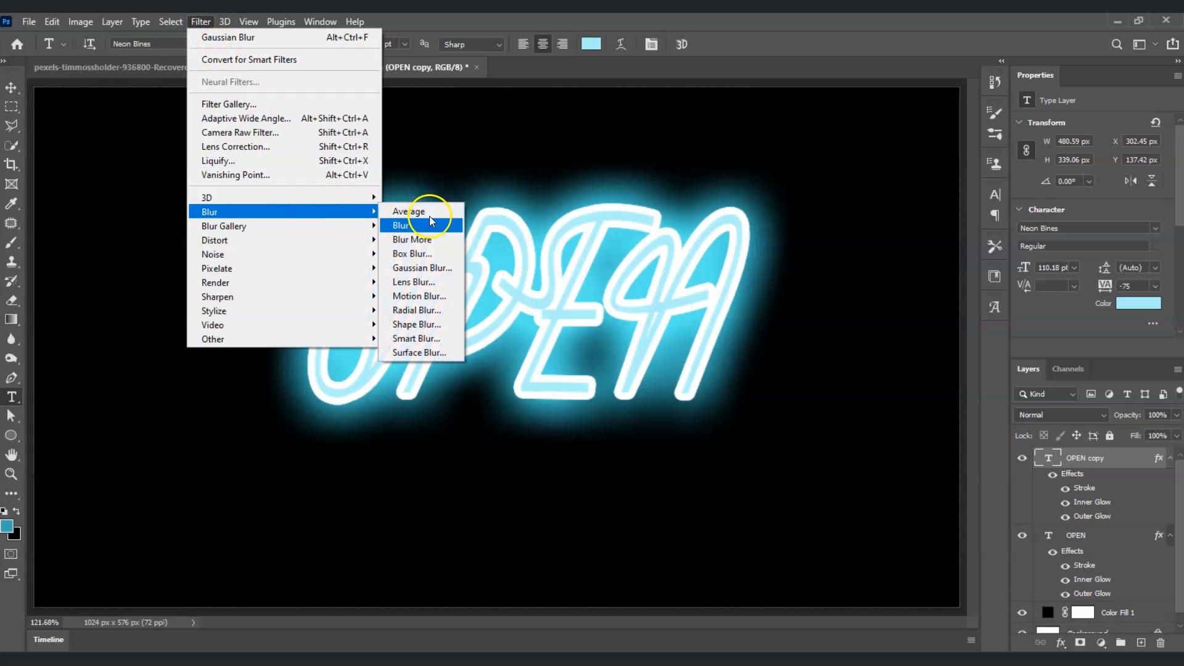
pyautogui.click(430, 267)
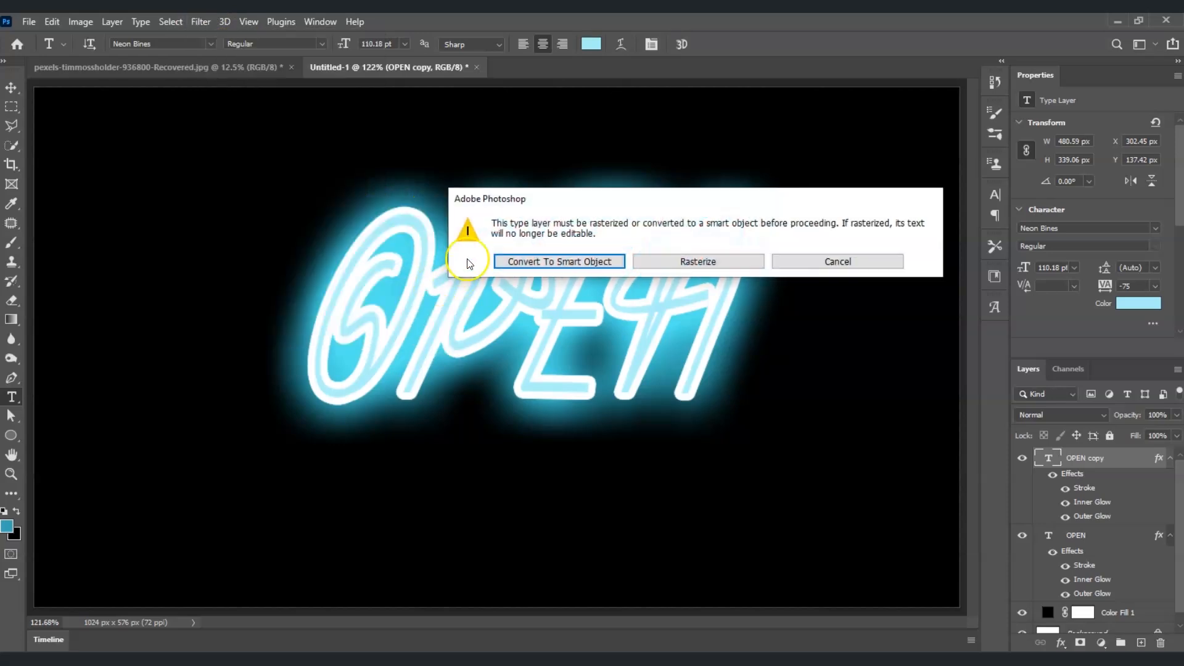
pyautogui.click(572, 268)
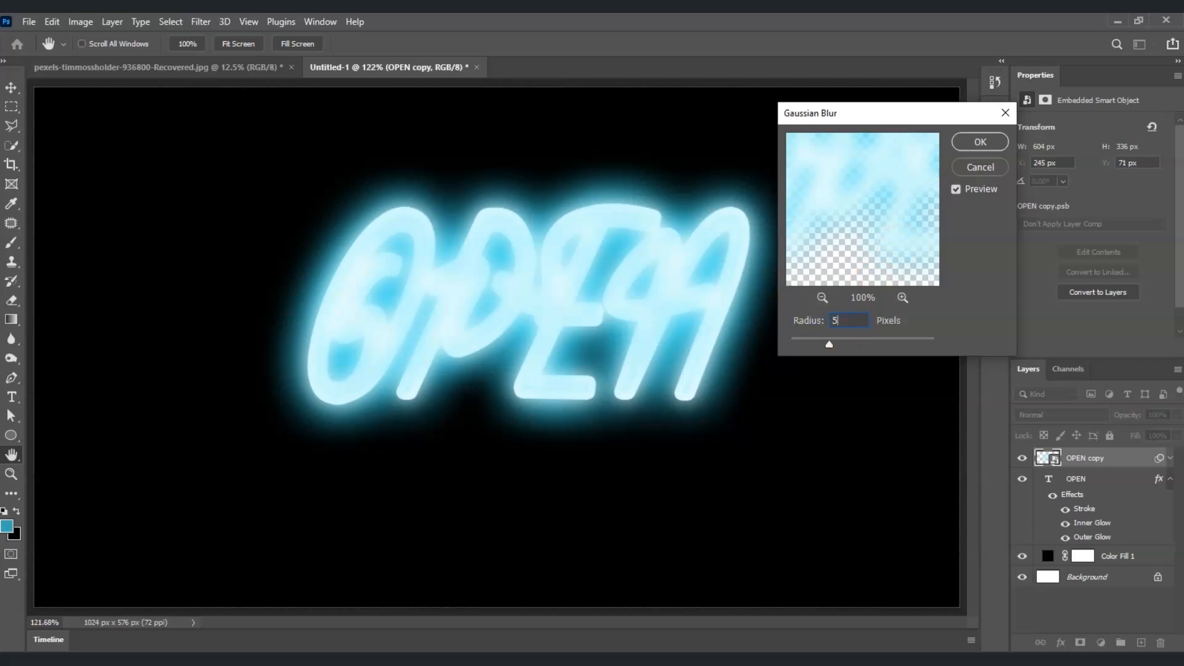
pyautogui.click(996, 144)
pyautogui.press('t')
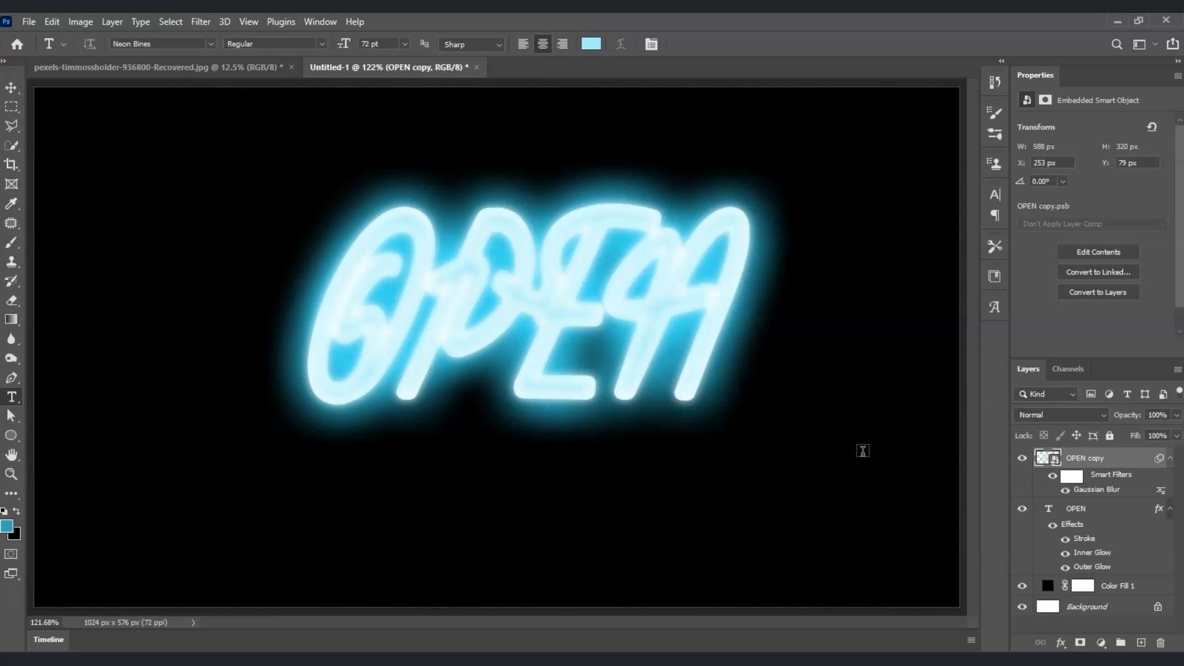
# Add an empty Layer 1 on top and set a soft round brush to 150 px.
pyautogui.click(1141, 643)
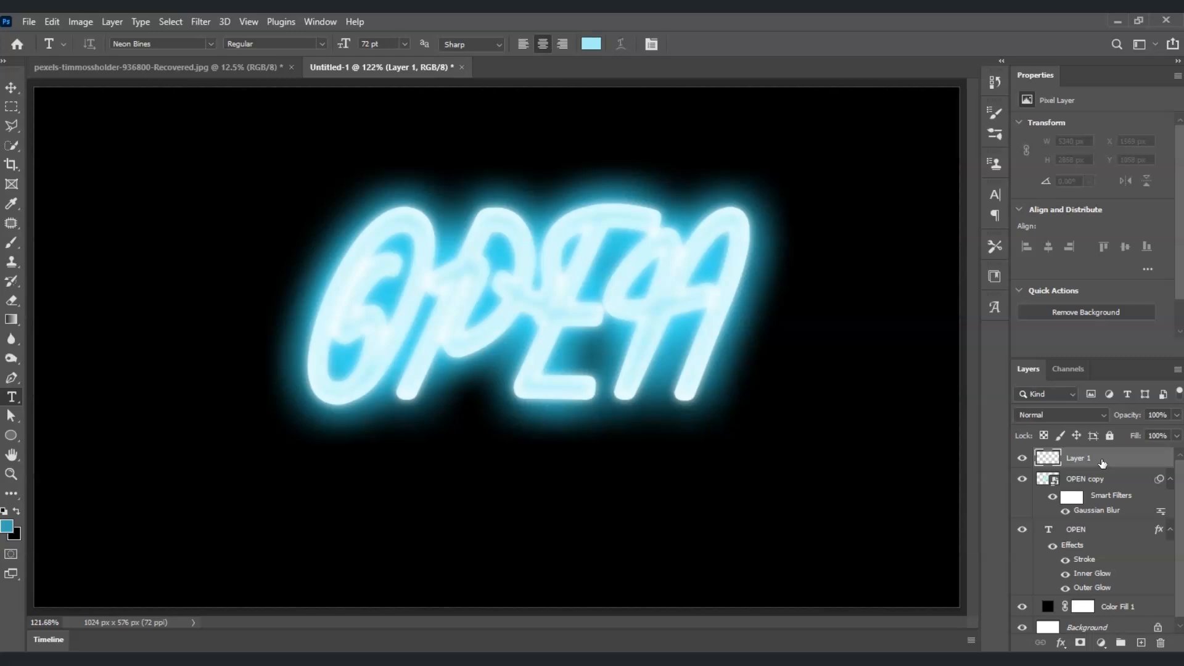
pyautogui.click(9, 246)
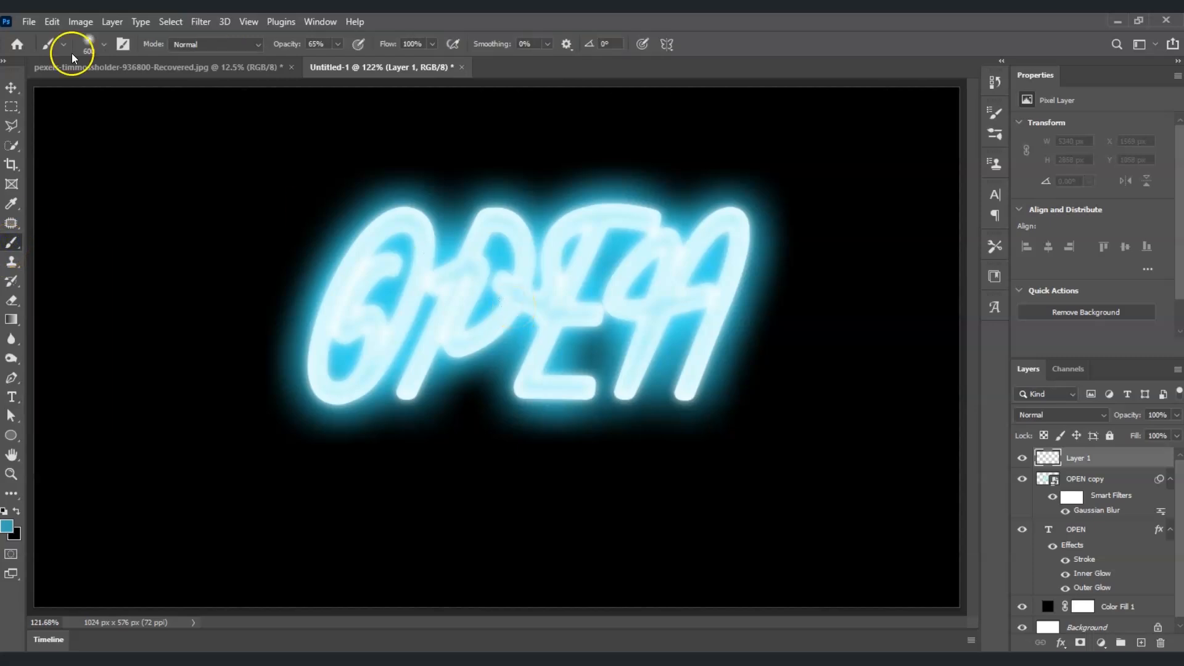
pyautogui.click(105, 45)
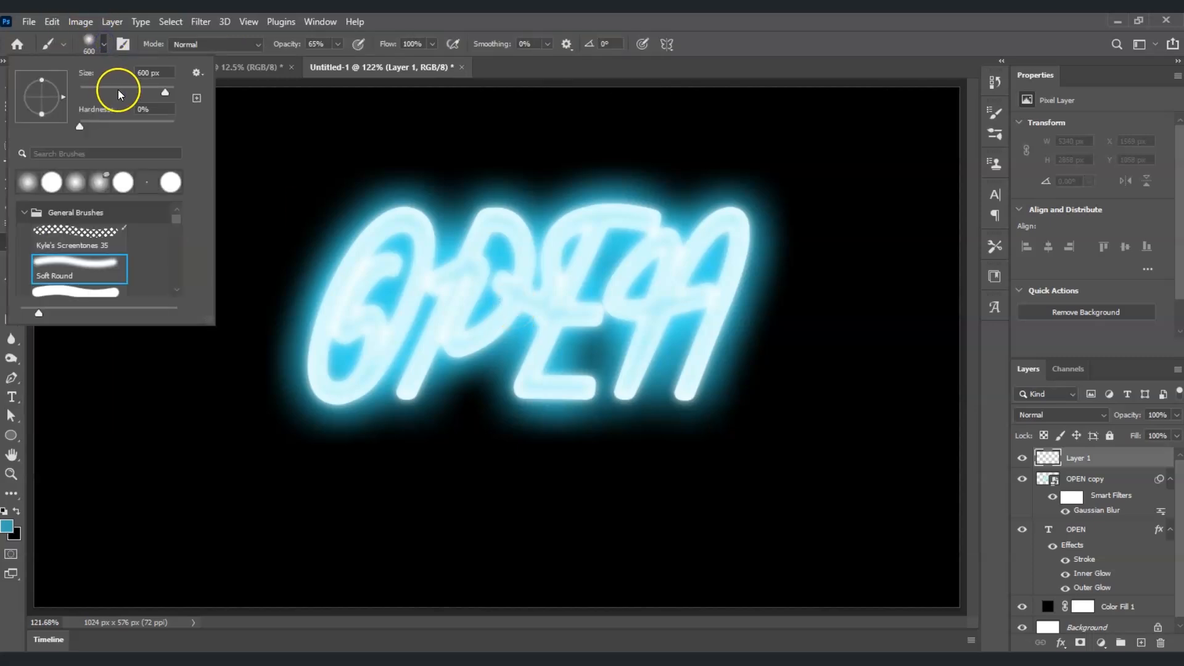
pyautogui.moveTo(156, 74); pyautogui.dragTo(137, 73)
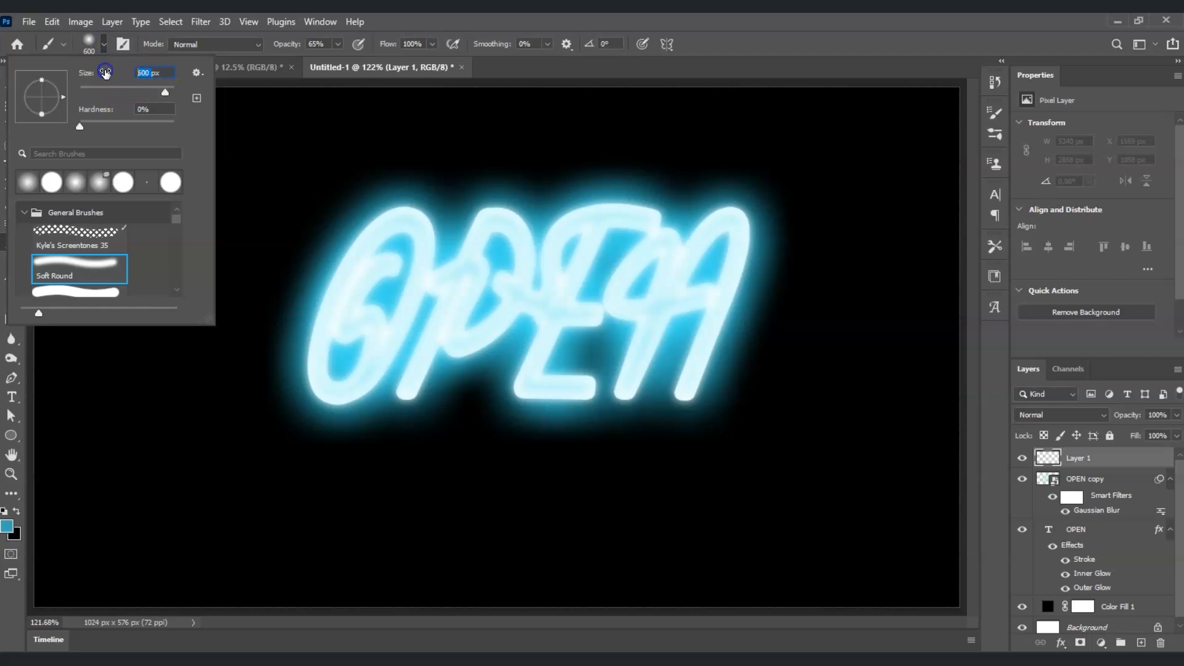
pyautogui.write('150')
pyautogui.press('Return')
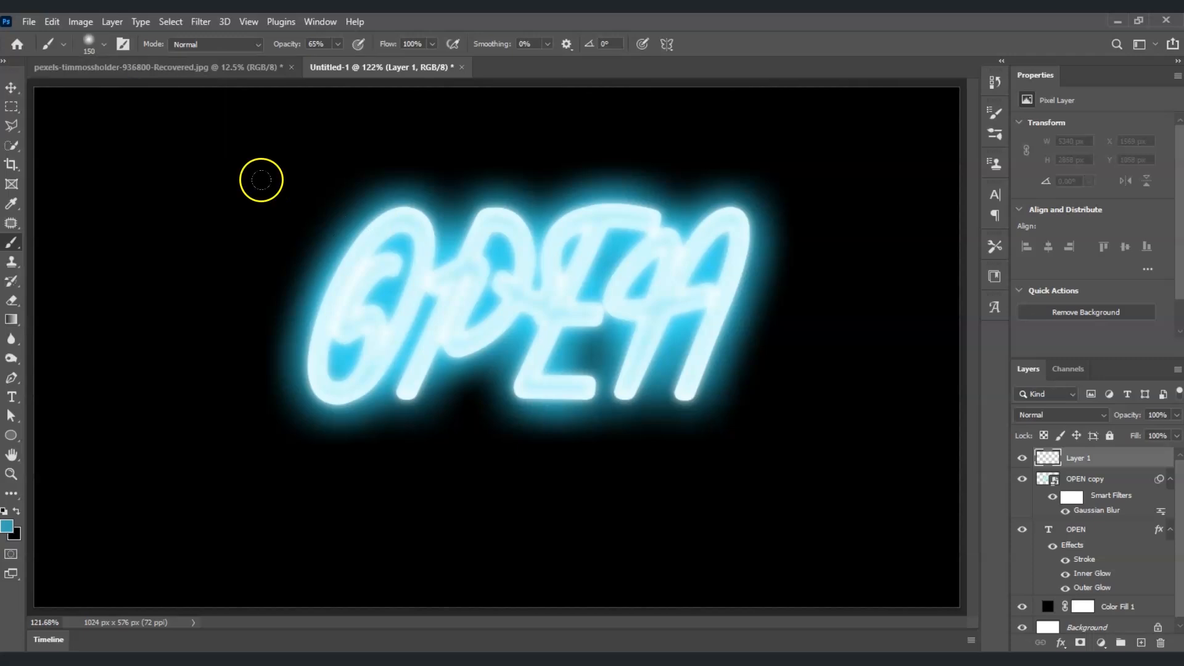
# Sample darker blue #268390 from the letters' glow as the foreground colour.
pyautogui.click(8, 526)
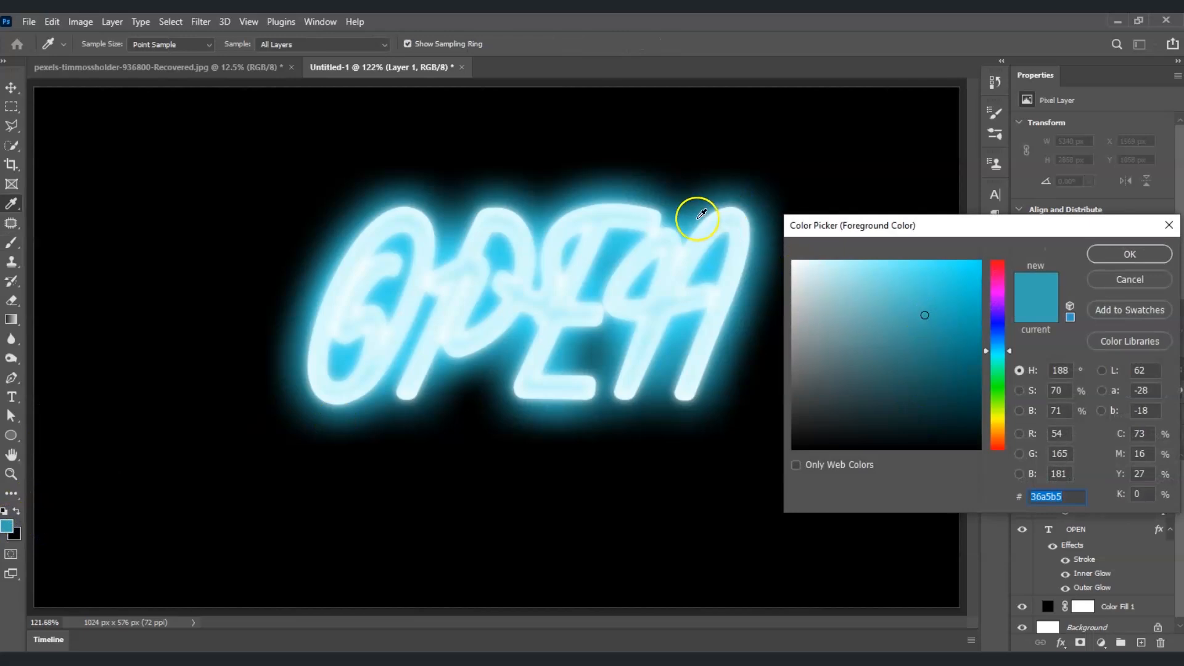
pyautogui.click(630, 190)
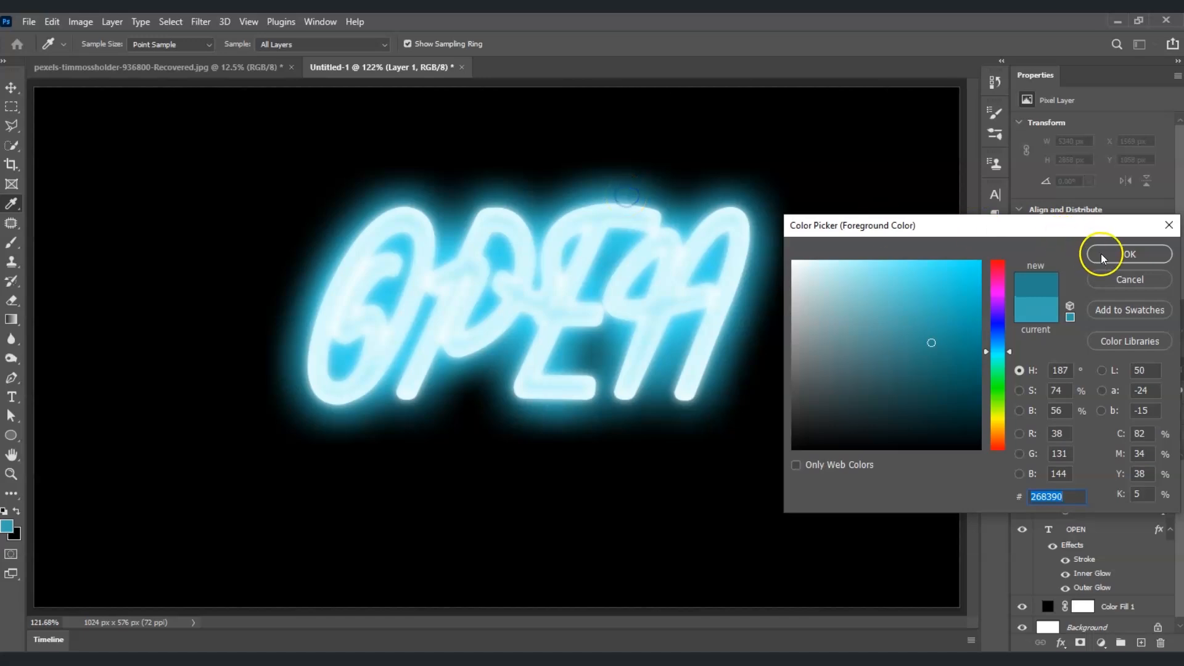
pyautogui.click(1130, 254)
pyautogui.press('b')
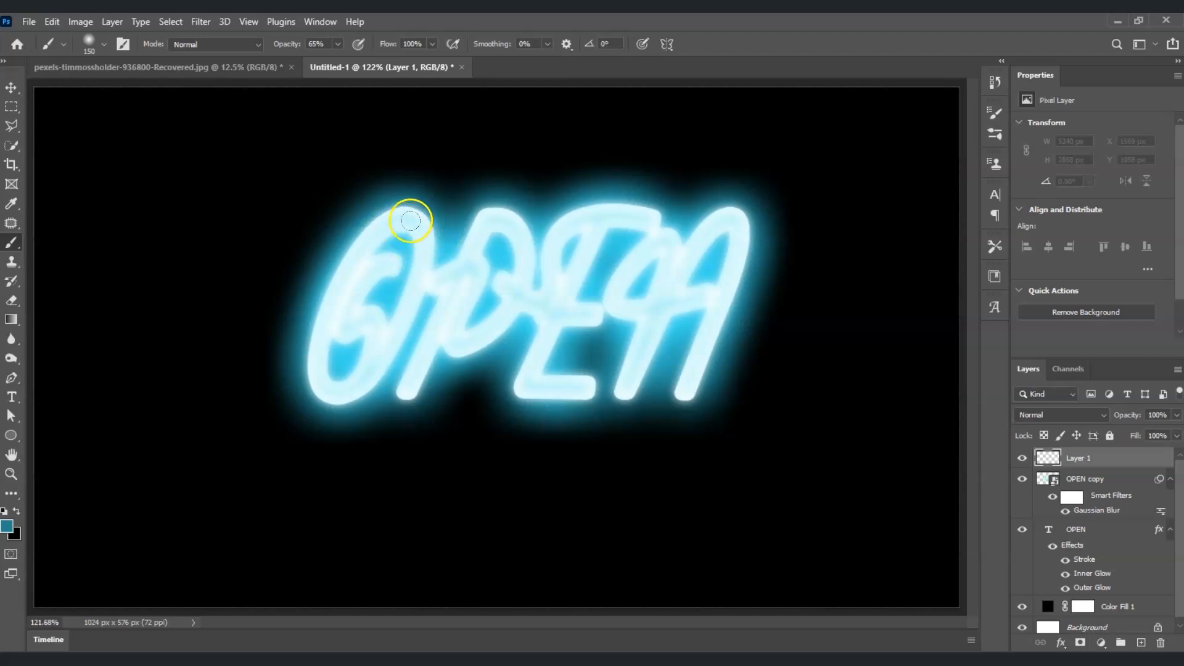
# Brush soft glow at about 41% opacity over the O and below the L, then move Layer 1 beneath OPEN.
pyautogui.click(339, 45)
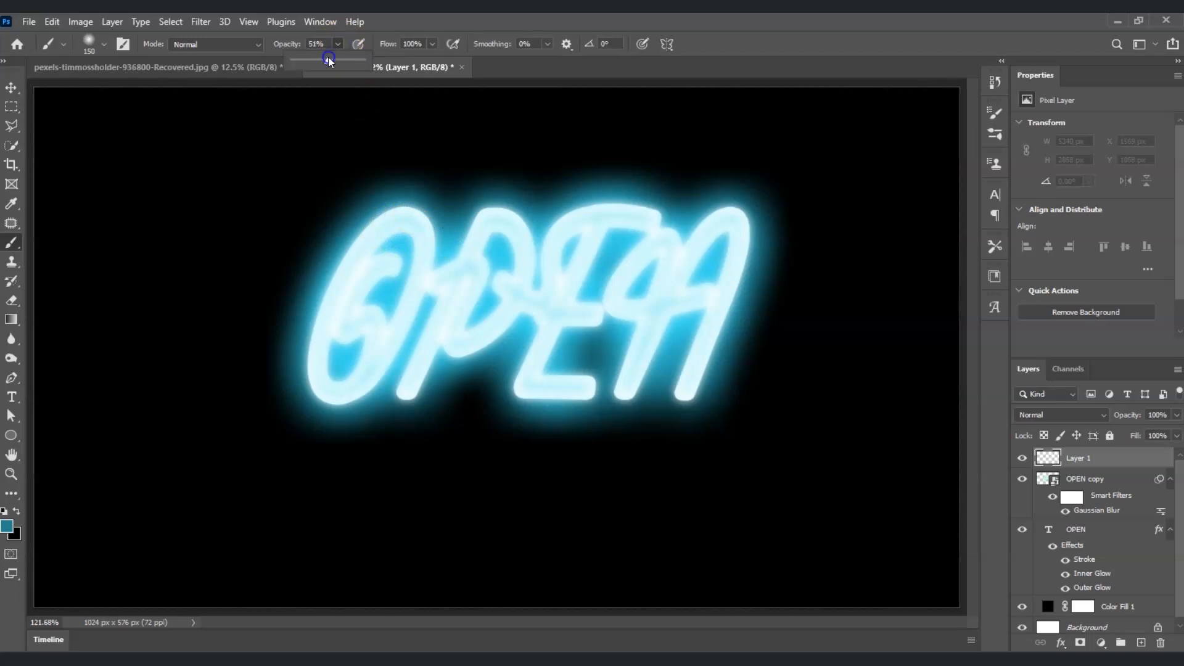
pyautogui.moveTo(323, 58); pyautogui.dragTo(321, 59)
pyautogui.moveTo(413, 203)
pyautogui.mouseDown()
pyautogui.moveTo(377, 201)
pyautogui.moveTo(334, 233)
pyautogui.moveTo(296, 307)
pyautogui.moveTo(288, 387)
pyautogui.moveTo(347, 388)
pyautogui.moveTo(424, 265)
pyautogui.moveTo(516, 238)
pyautogui.moveTo(455, 241)
pyautogui.moveTo(502, 198)
pyautogui.moveTo(386, 421)
pyautogui.moveTo(503, 198)
pyautogui.moveTo(492, 332)
pyautogui.moveTo(444, 336)
pyautogui.moveTo(557, 291)
pyautogui.moveTo(572, 214)
pyautogui.moveTo(655, 214)
pyautogui.moveTo(572, 266)
pyautogui.moveTo(532, 388)
pyautogui.moveTo(595, 392)
pyautogui.moveTo(584, 311)
pyautogui.moveTo(650, 265)
pyautogui.moveTo(680, 274)
pyautogui.moveTo(620, 374)
pyautogui.moveTo(740, 277)
pyautogui.moveTo(692, 415)
pyautogui.mouseUp()
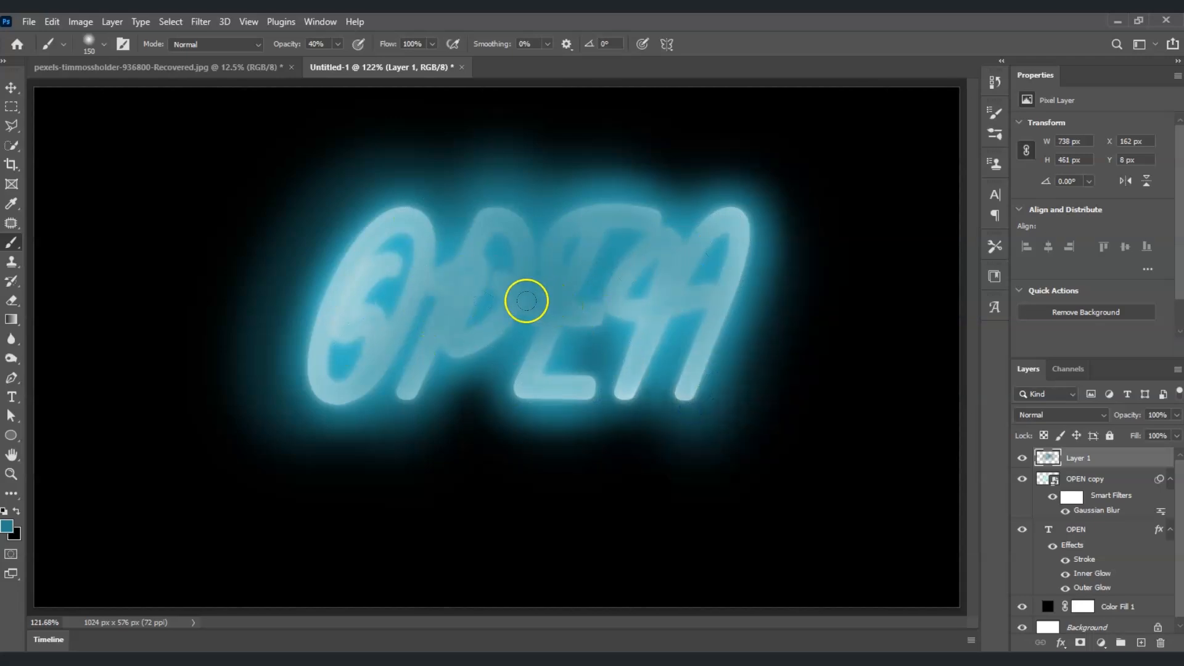
pyautogui.click(525, 412)
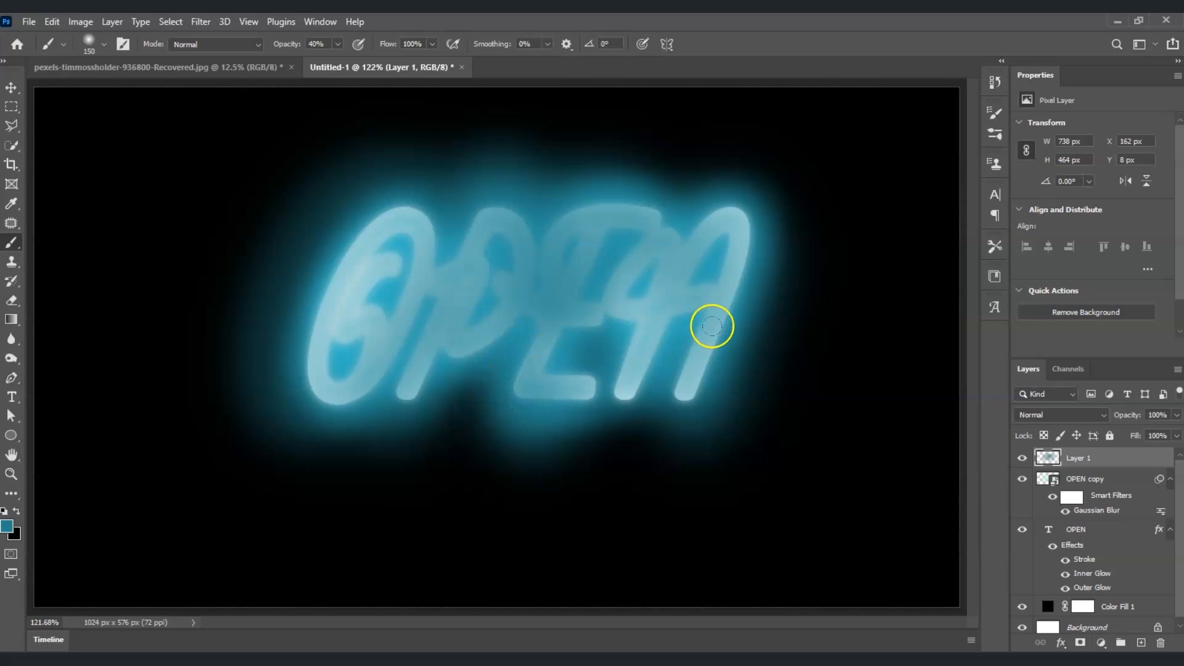
pyautogui.click(1121, 459)
pyautogui.moveTo(1121, 460); pyautogui.dragTo(1120, 608)
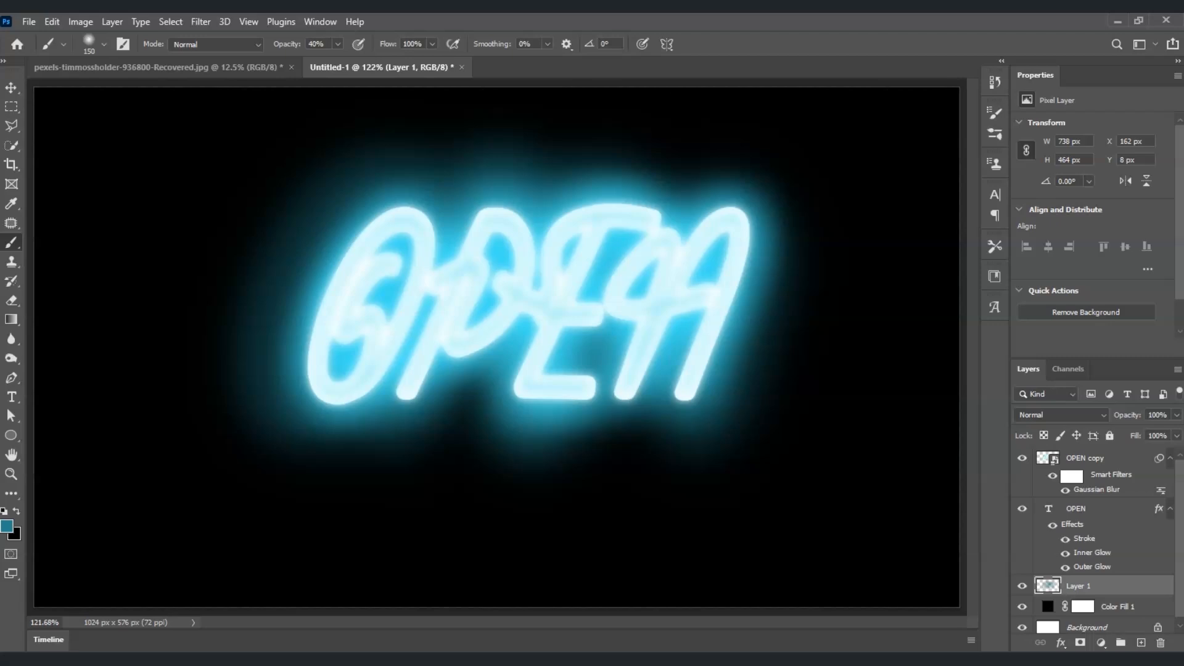
# Select OPEN copy, OPEN and Layer 1 and group them with Ctrl+G into Group 1.
pyautogui.scroll(-1, 1116, 559)
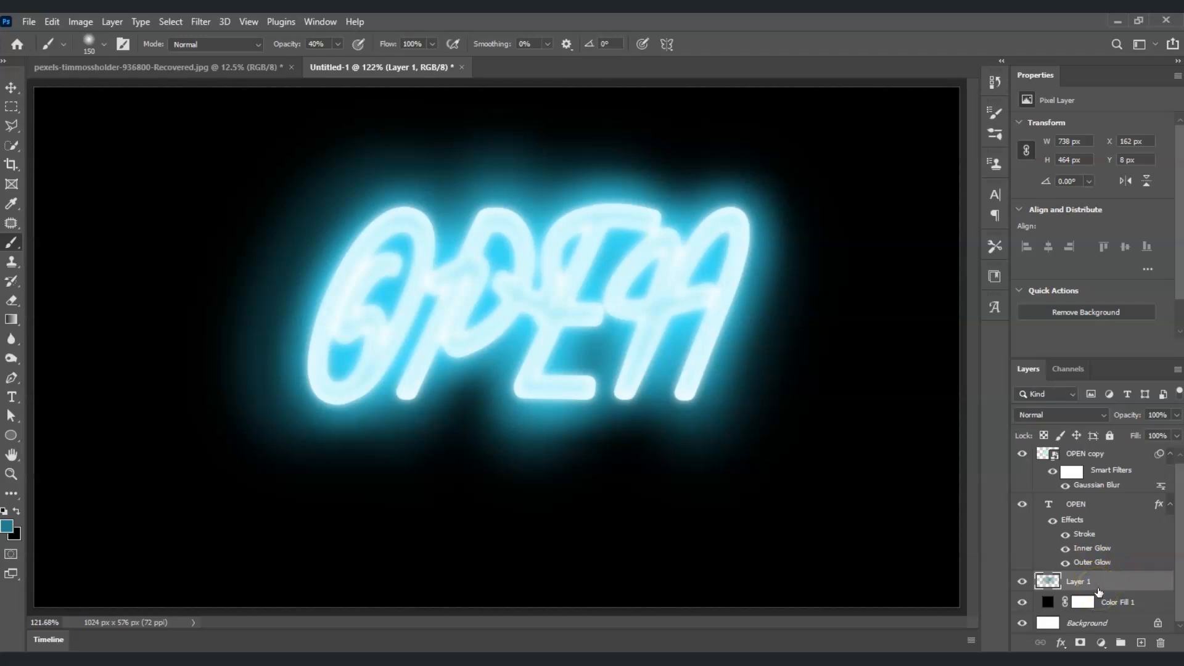
pyautogui.keyDown('shift'); pyautogui.click(1117, 457); pyautogui.keyUp('shift')
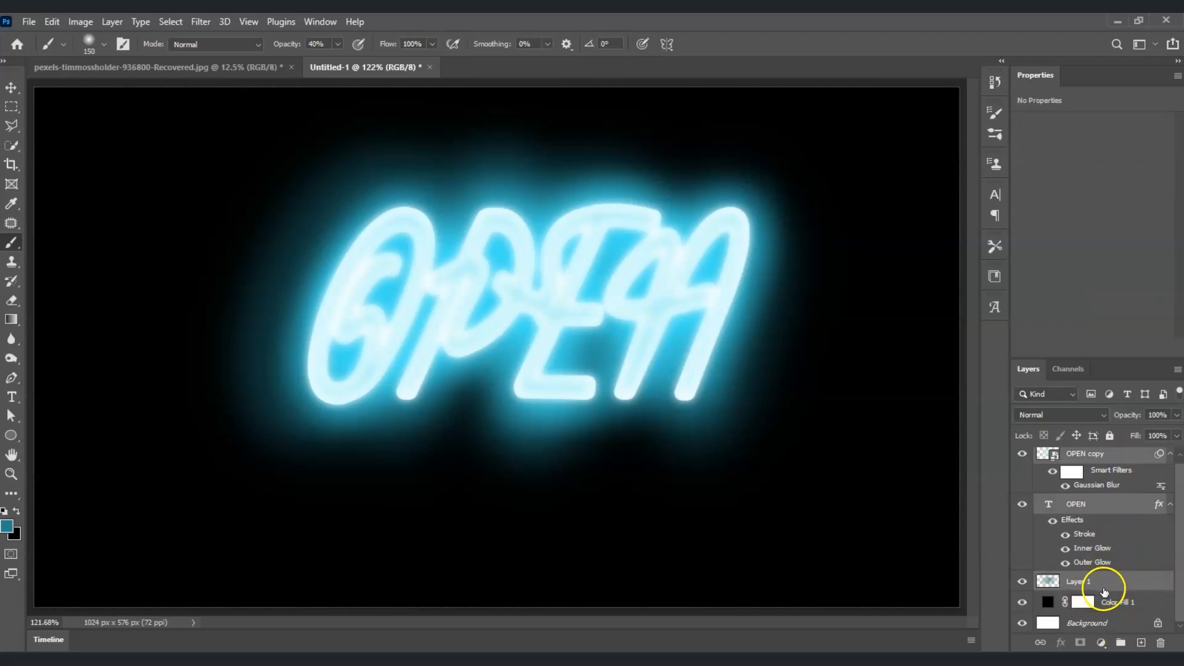
pyautogui.scroll(1, 1105, 487)
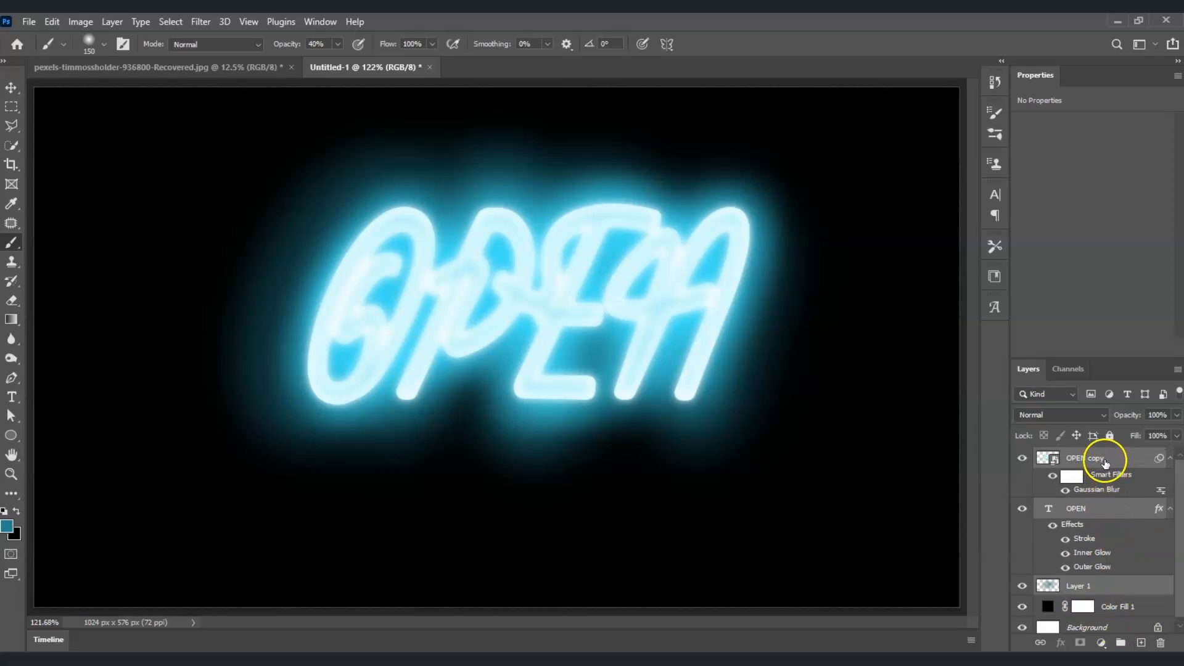
pyautogui.click(1098, 576)
pyautogui.hotkey('ctrl', 'g')
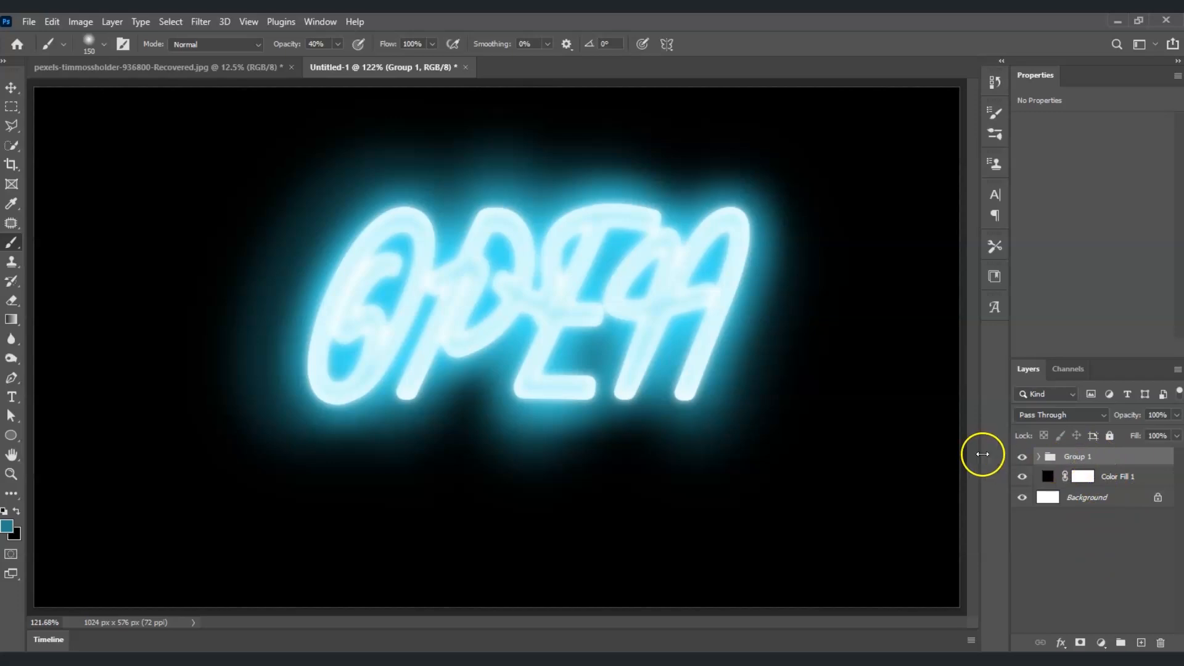
# Collapse Group 1 and switch to the pexels brick wall photo document.
pyautogui.click(1039, 457)
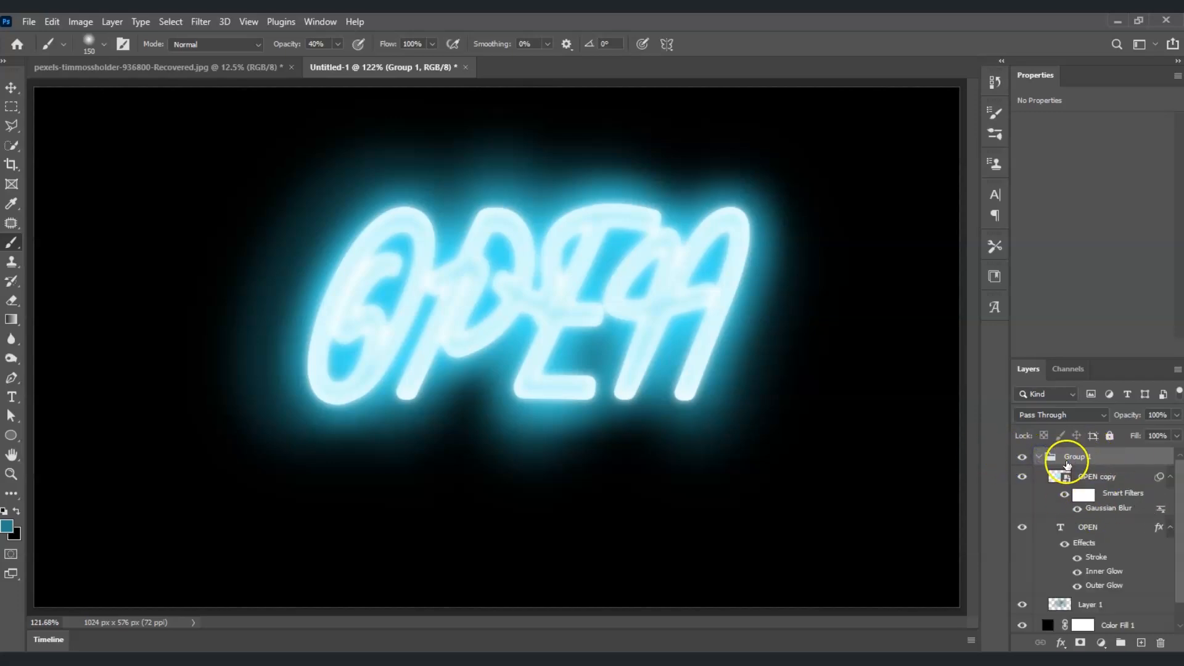
pyautogui.click(1039, 457)
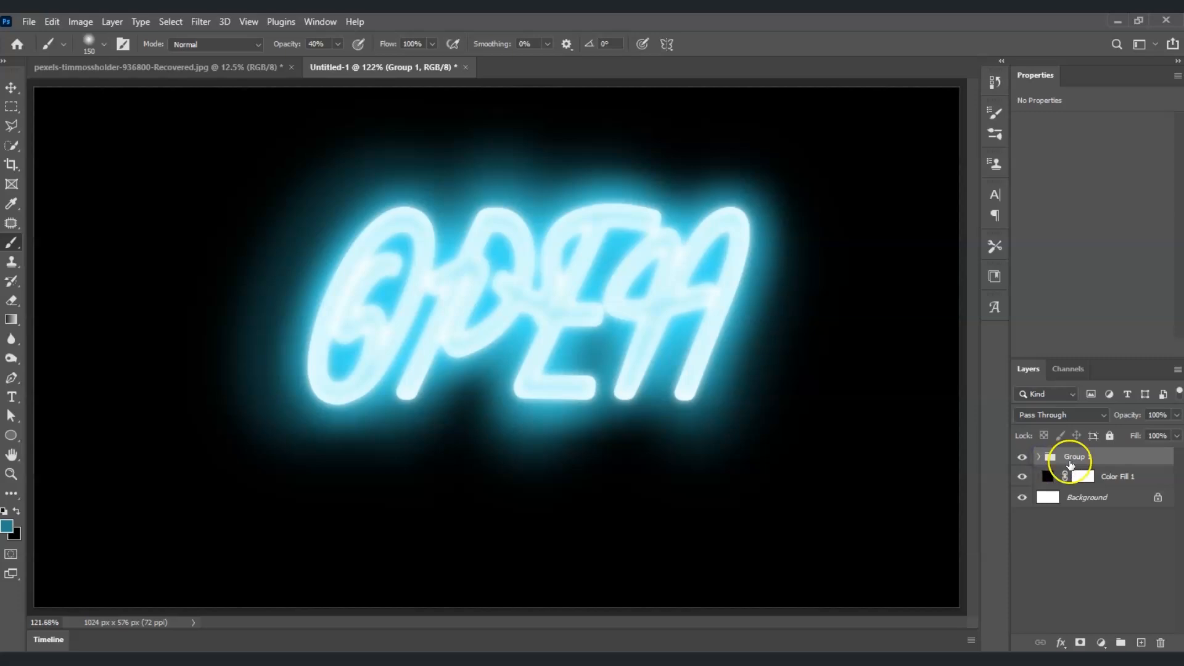
pyautogui.click(1128, 475)
pyautogui.click(164, 69)
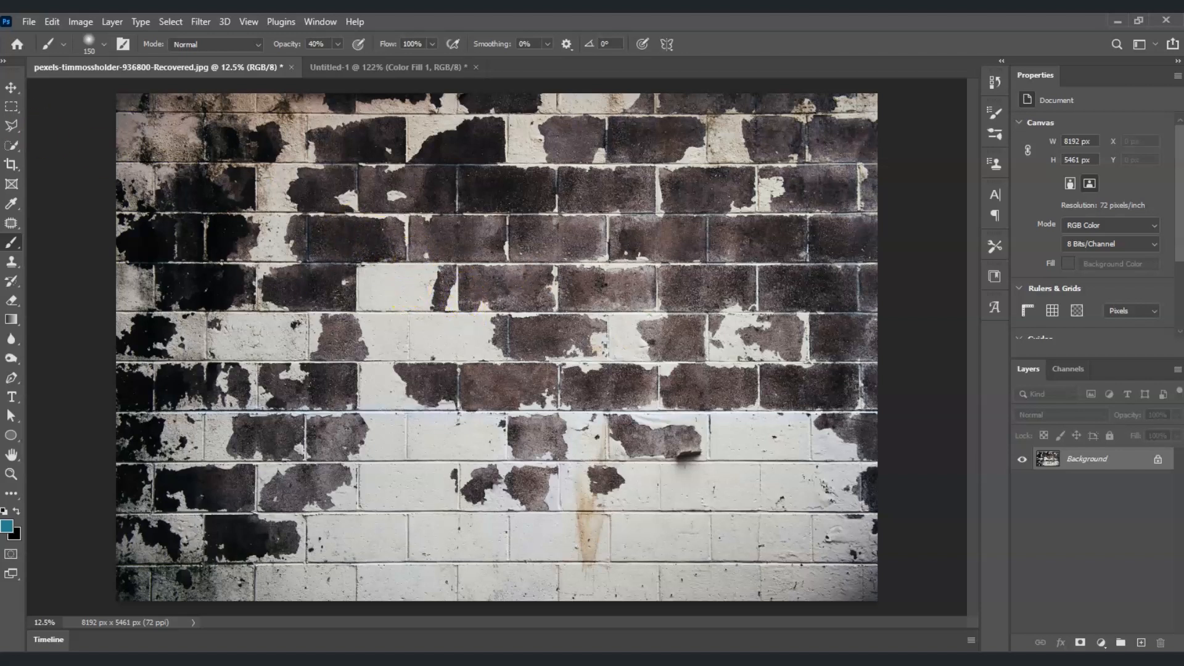
# Drag the brick wall photo into Untitled-1 as Layer 2, placed just above Background.
pyautogui.click(10, 89)
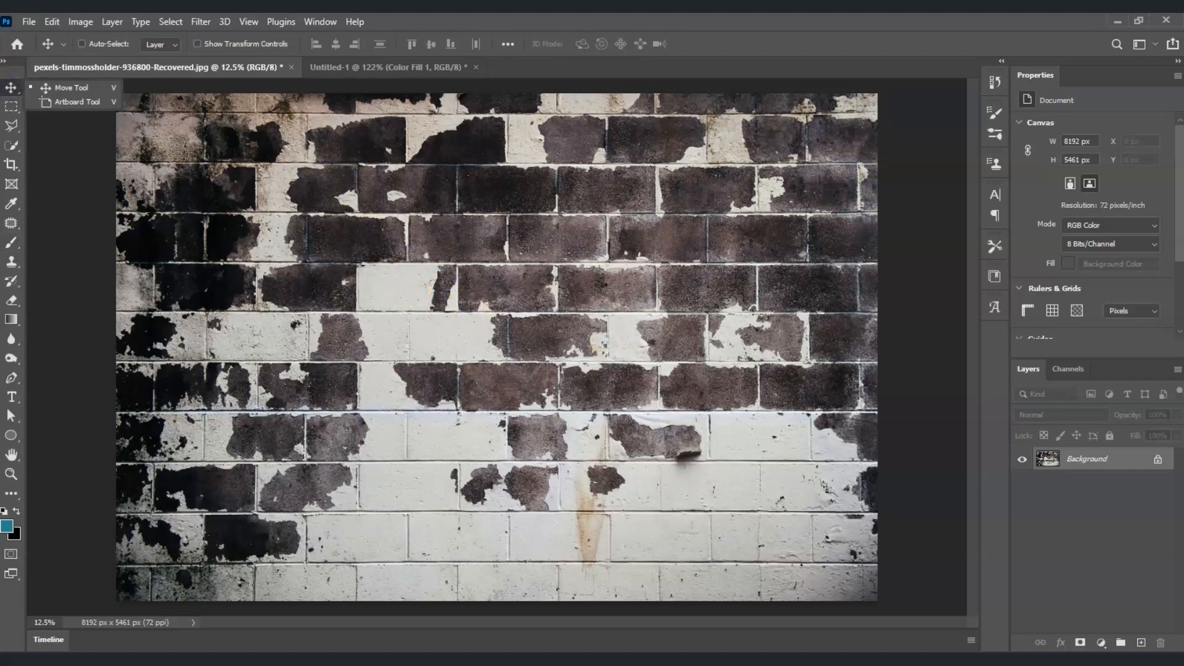
pyautogui.click(11, 92)
pyautogui.moveTo(430, 273); pyautogui.dragTo(377, 69)
pyautogui.moveTo(457, 188); pyautogui.dragTo(407, 343)
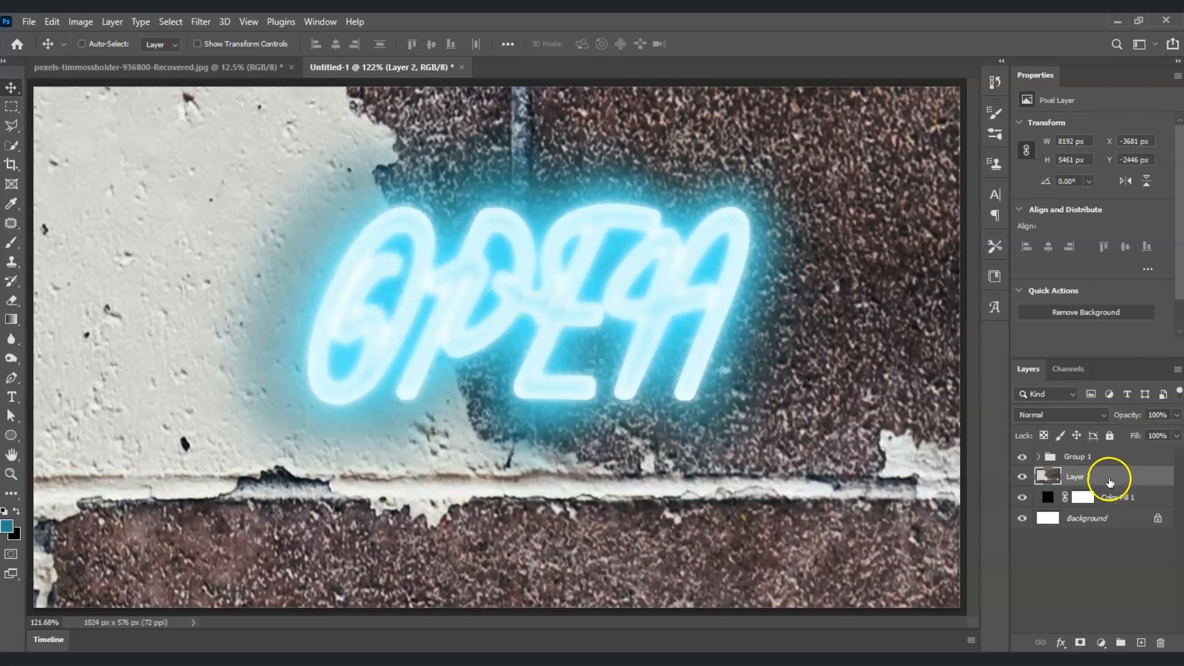
pyautogui.moveTo(1106, 479); pyautogui.dragTo(1106, 512)
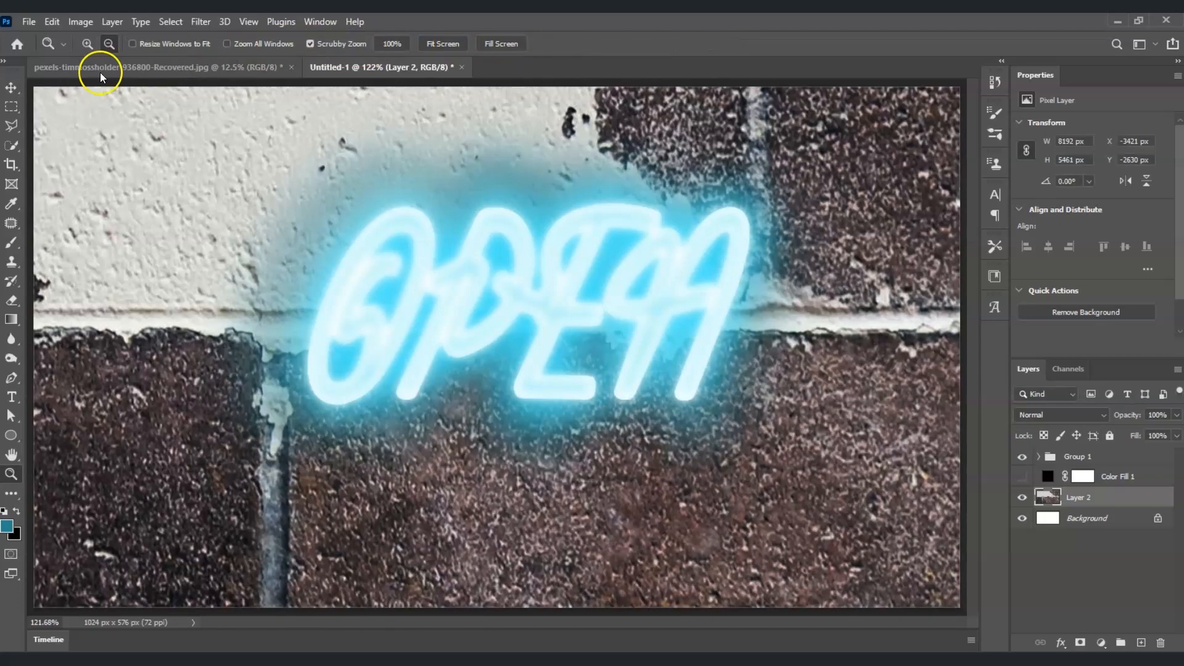
# Scale Layer 2's brick wall down to fill the canvas and fit the document on screen.
pyautogui.hotkey('ctrl', '-')
pyautogui.hotkey('ctrl', '-')
pyautogui.hotkey('ctrl', '-')
pyautogui.hotkey('ctrl', '-')
pyautogui.hotkey('ctrl', '-')
pyautogui.hotkey('ctrl', 't')
pyautogui.moveTo(730, 399); pyautogui.dragTo(222, 380)
pyautogui.moveTo(782, 293); pyautogui.dragTo(333, 296)
pyautogui.moveTo(246, 296); pyautogui.dragTo(700, 296)
pyautogui.moveTo(785, 294); pyautogui.dragTo(435, 294)
pyautogui.moveTo(100, 108); pyautogui.dragTo(394, 327)
pyautogui.moveTo(729, 513); pyautogui.dragTo(355, 513)
pyautogui.moveTo(66, 401); pyautogui.dragTo(396, 328)
pyautogui.moveTo(249, 185); pyautogui.dragTo(395, 288)
pyautogui.click(11, 473)
pyautogui.click(447, 41)
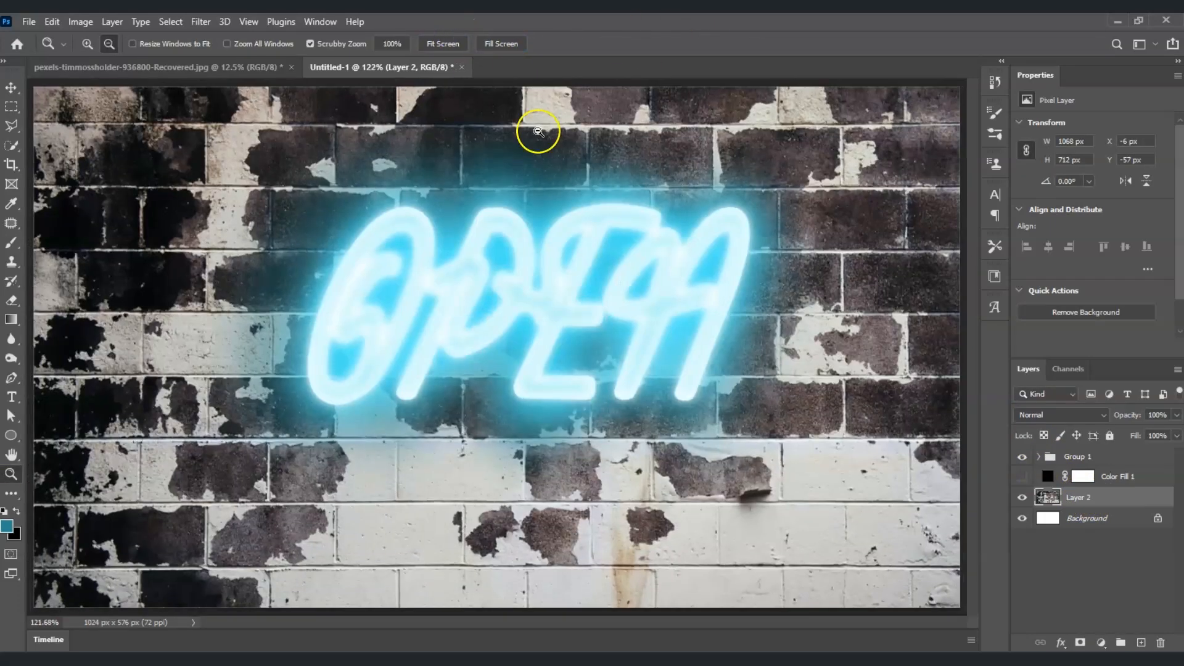
pyautogui.click(1070, 519)
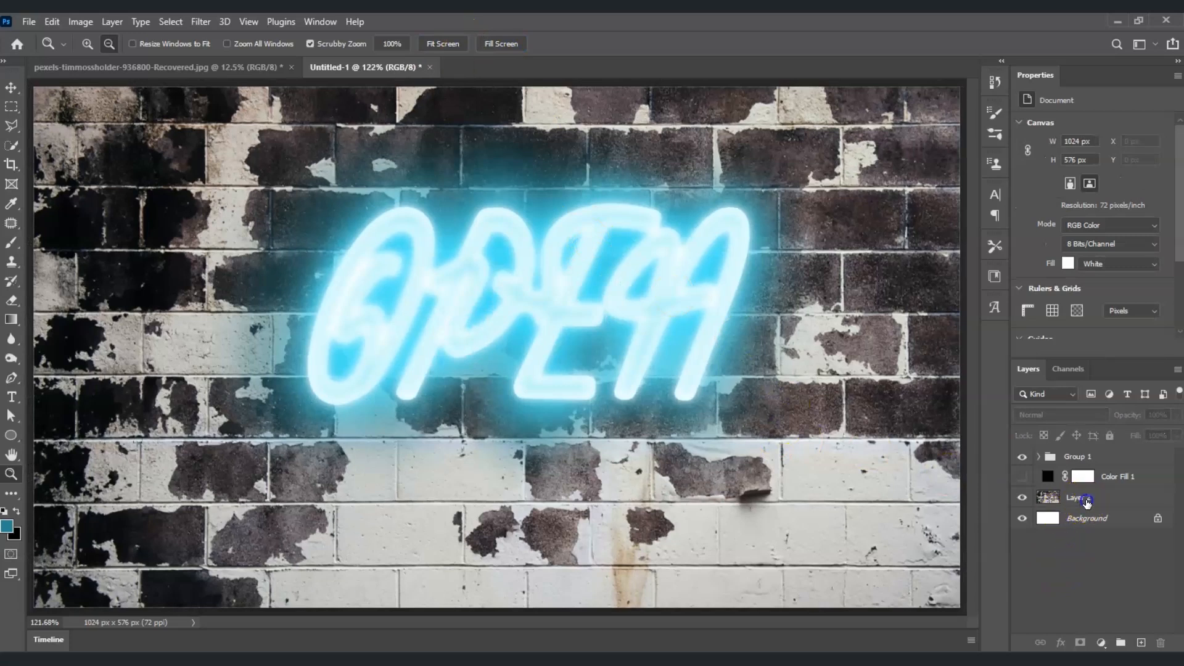
# Make the black Color Fill 1 layer visible again and set its blend mode to Soft Light.
pyautogui.click(1085, 500)
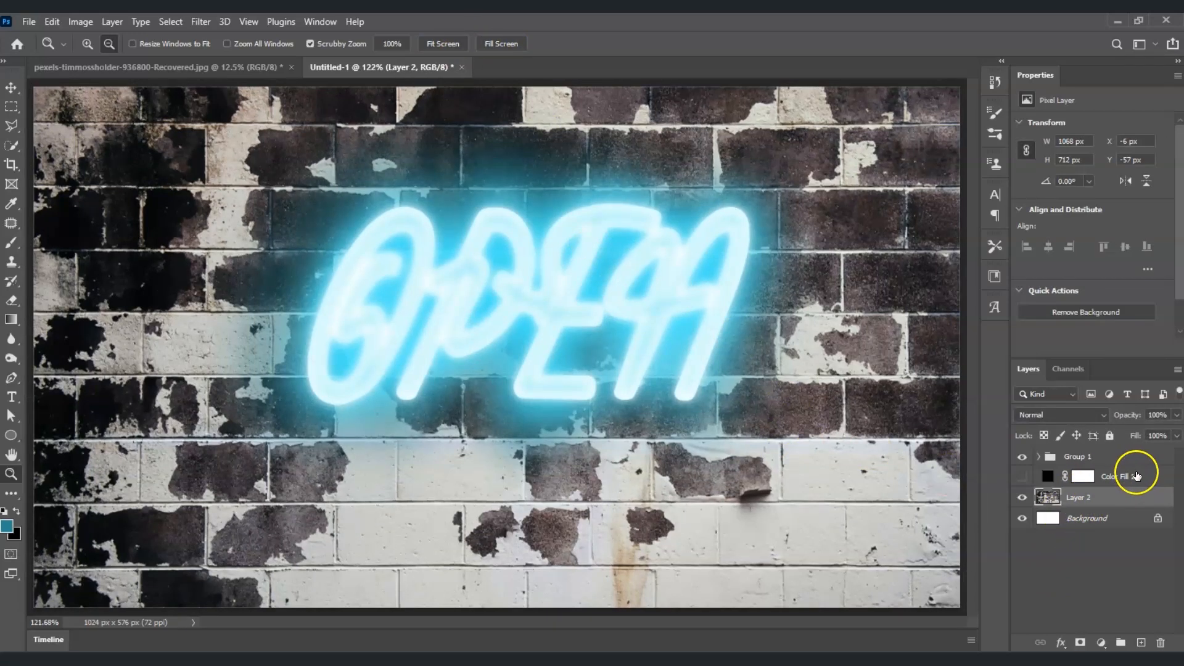
pyautogui.click(1137, 475)
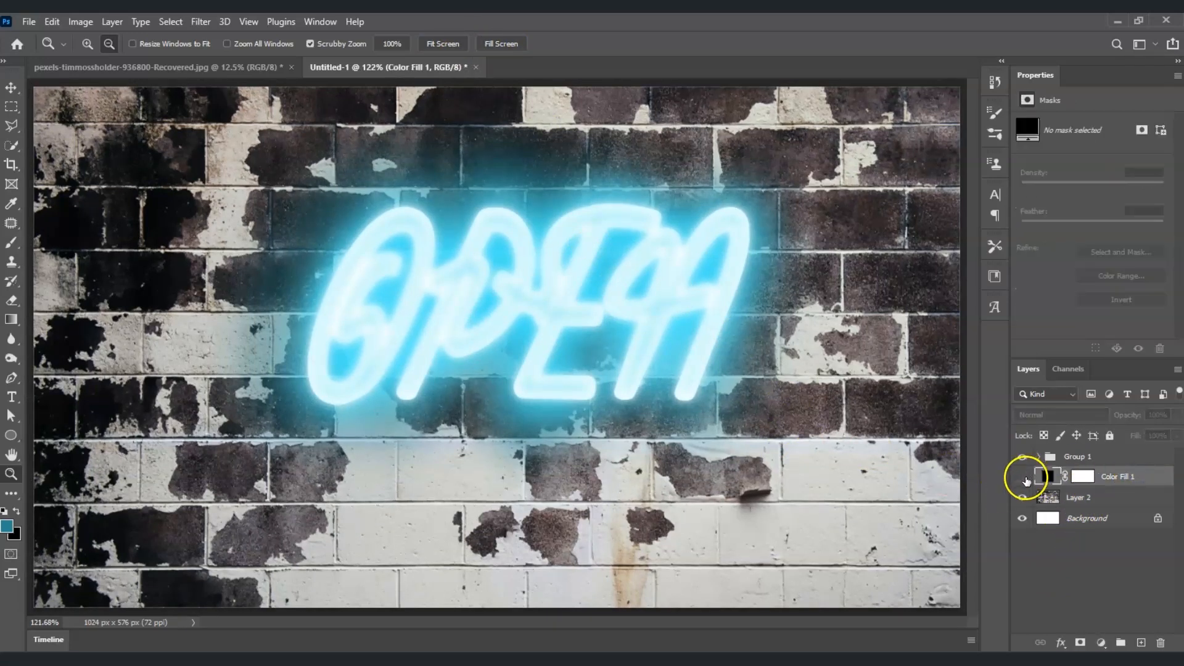
pyautogui.click(1024, 477)
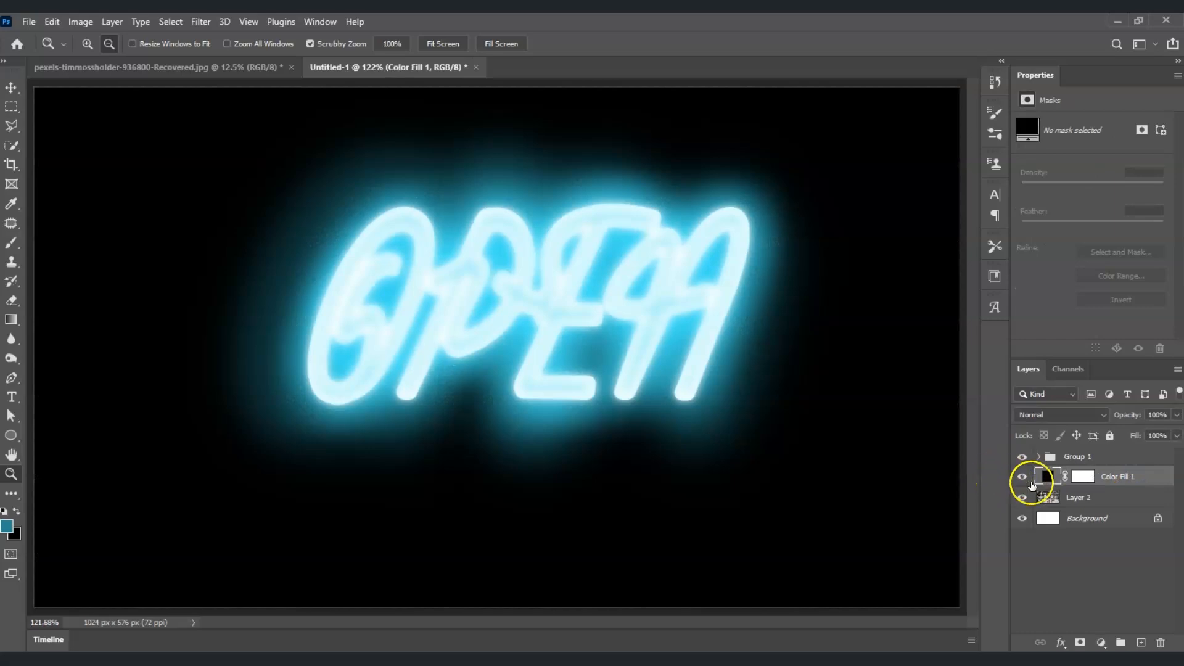
pyautogui.click(1098, 415)
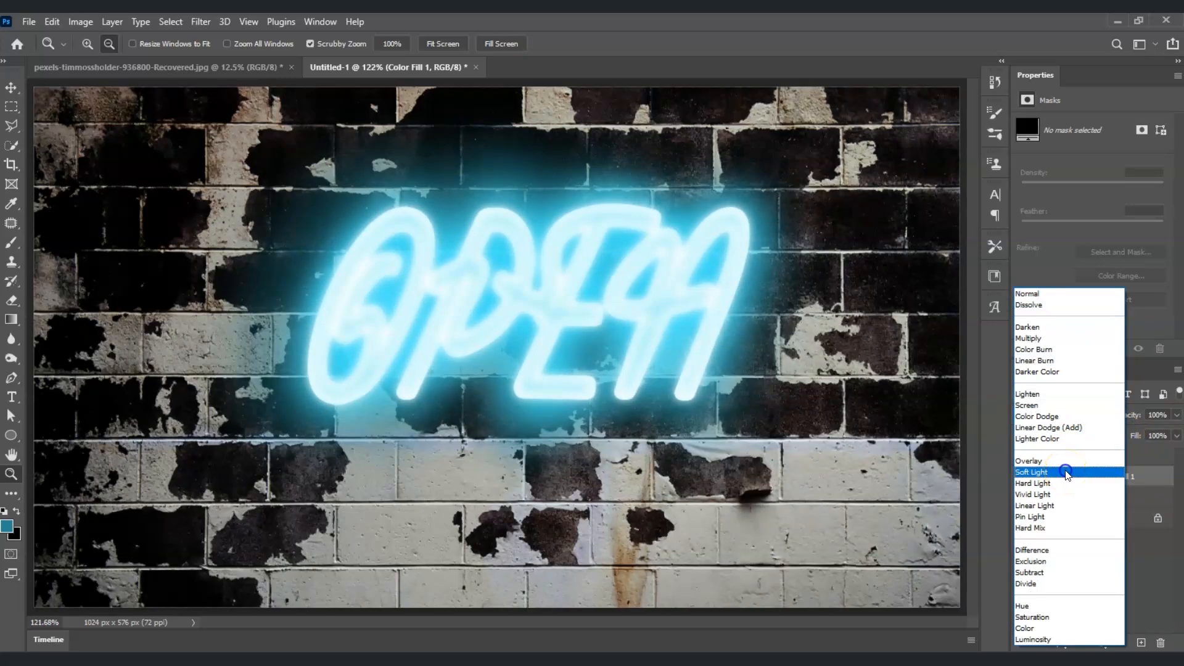
pyautogui.click(1067, 472)
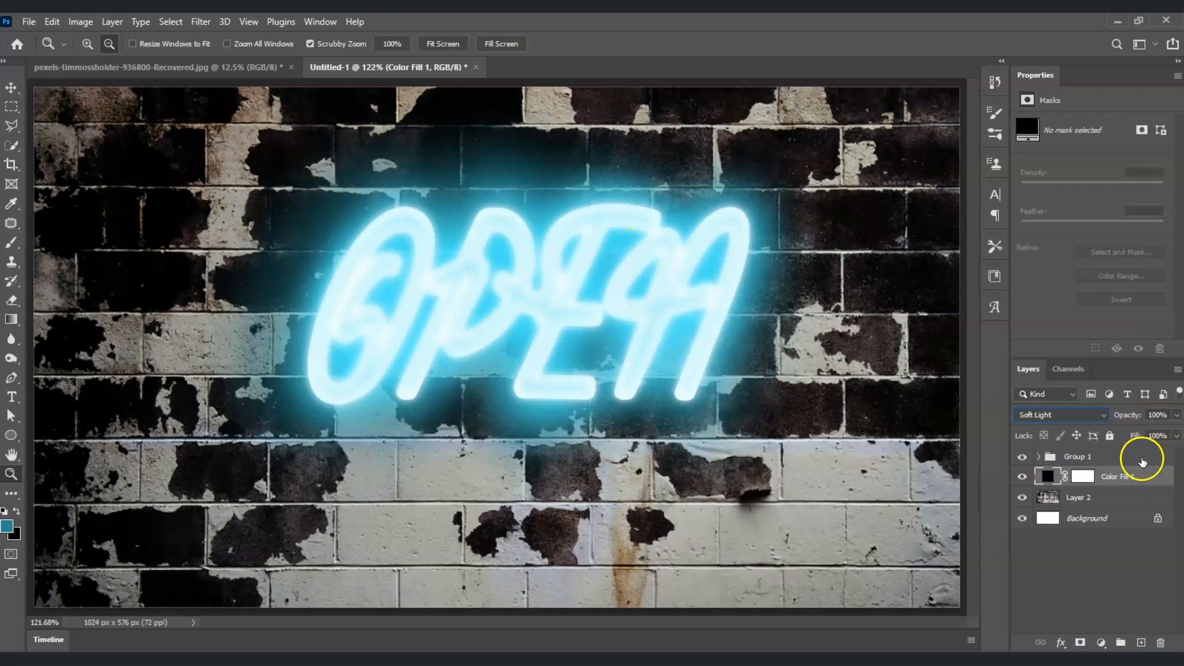
pyautogui.click(1120, 461)
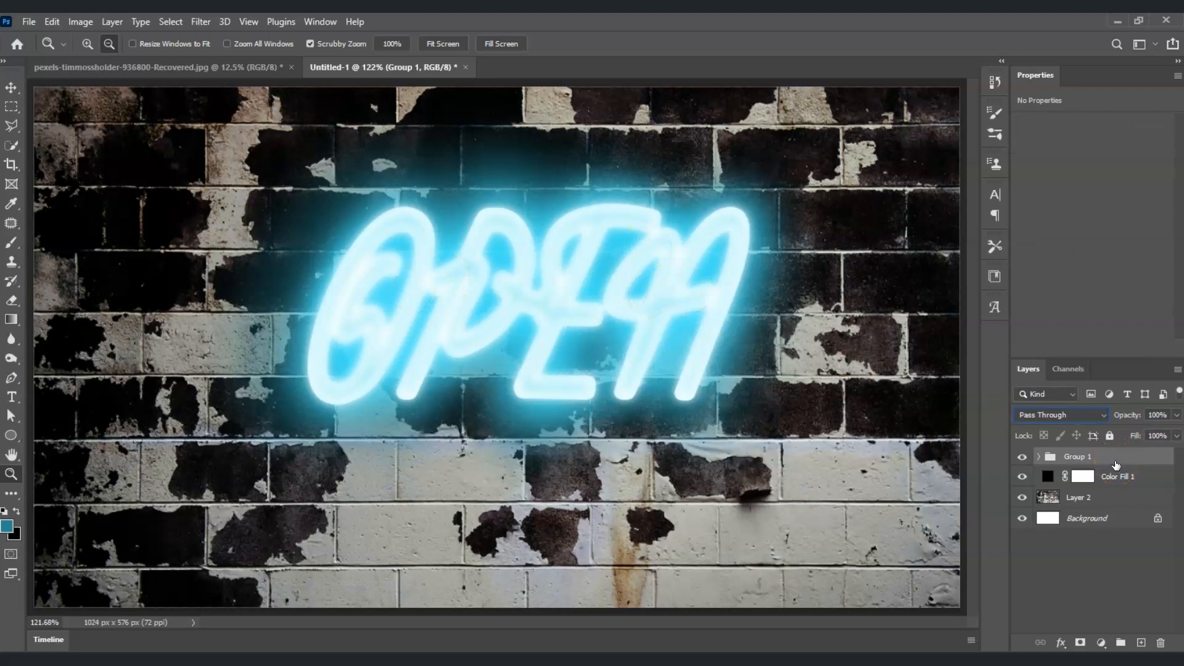
# Scale neon Group 1 up to about 102% and shift it slightly left and down.
pyautogui.hotkey('ctrl', 't')
pyautogui.click(602, 270)
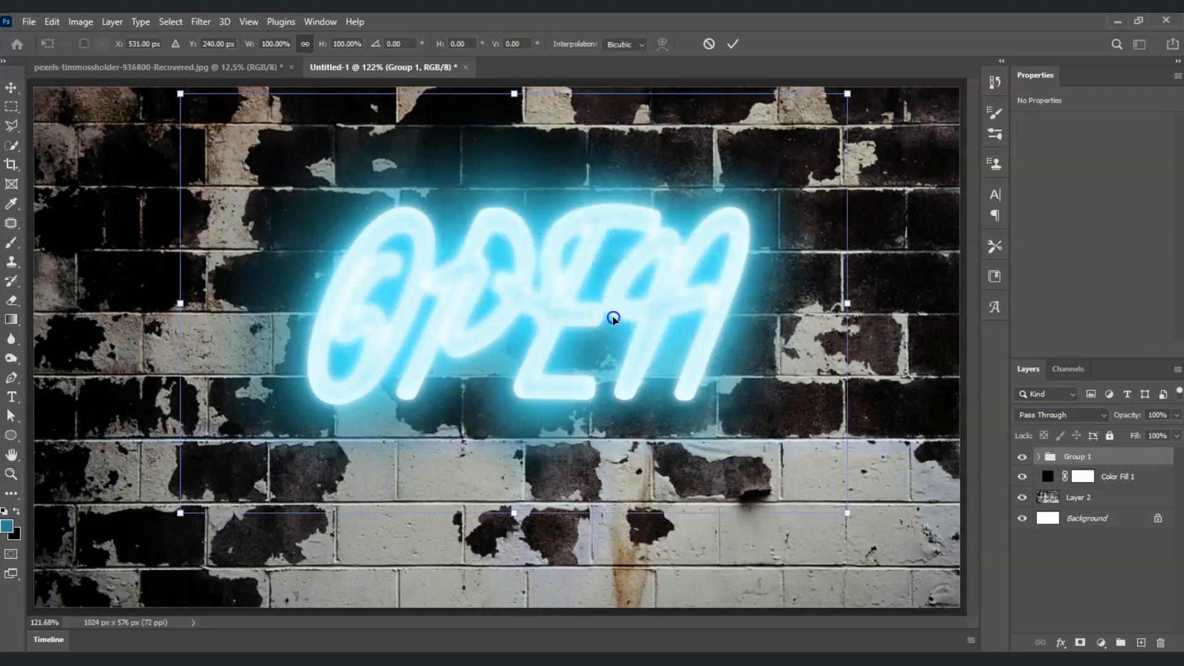
pyautogui.moveTo(613, 319); pyautogui.dragTo(576, 339)
pyautogui.moveTo(838, 548)
pyautogui.mouseDown()
pyautogui.moveTo(943, 605)
pyautogui.moveTo(811, 548)
pyautogui.moveTo(827, 550)
pyautogui.mouseUp()
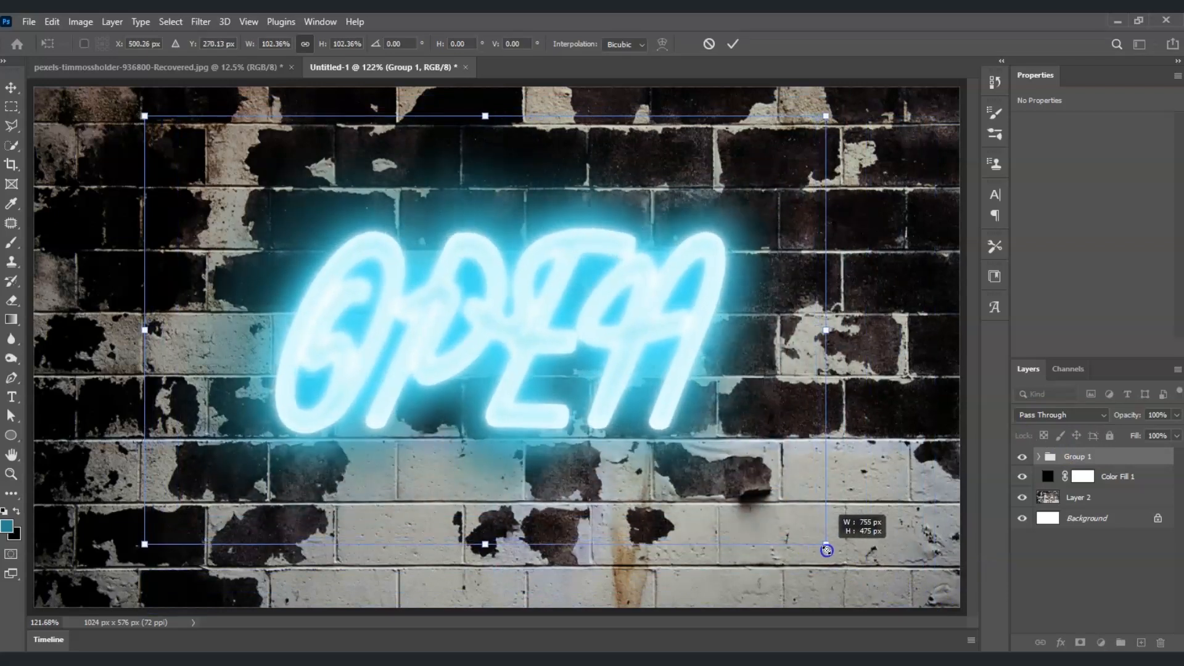
pyautogui.moveTo(674, 475); pyautogui.dragTo(687, 473)
pyautogui.click(1071, 558)
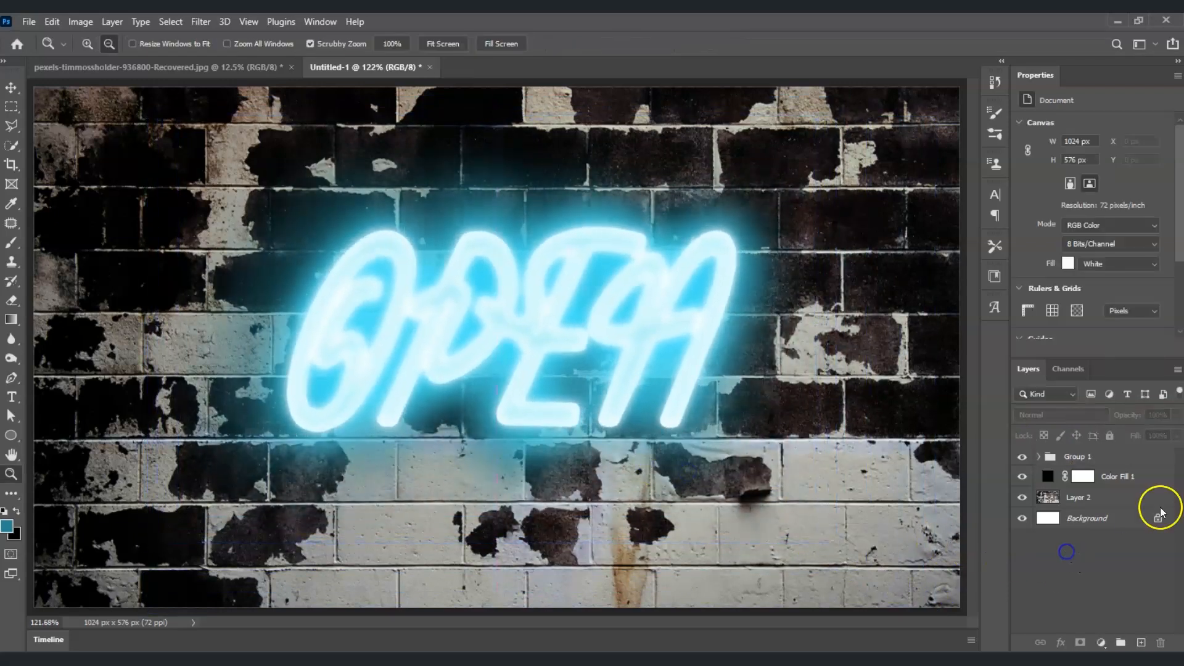